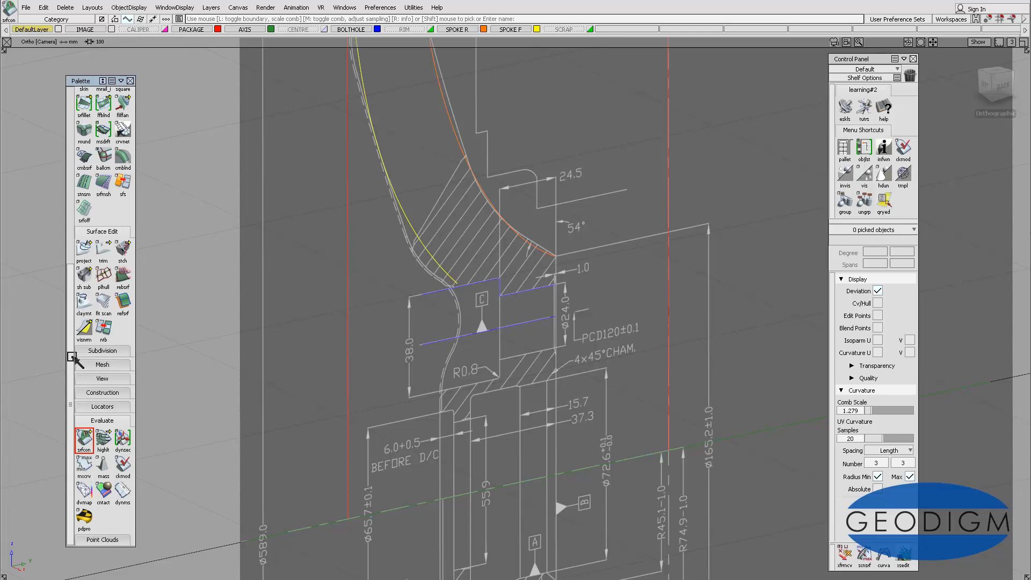
# Create a degree 1 plane at the outer end of the bolt hole centre line and rotate it 90 degrees upright
pyautogui.moveTo(72, 355); pyautogui.dragTo(70, 197)
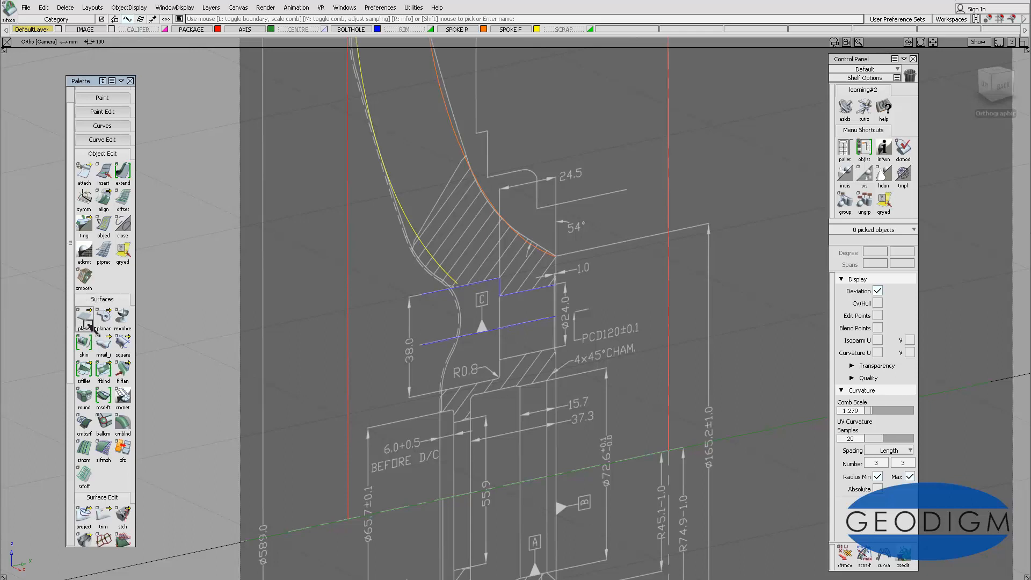
pyautogui.doubleClick(87, 317)
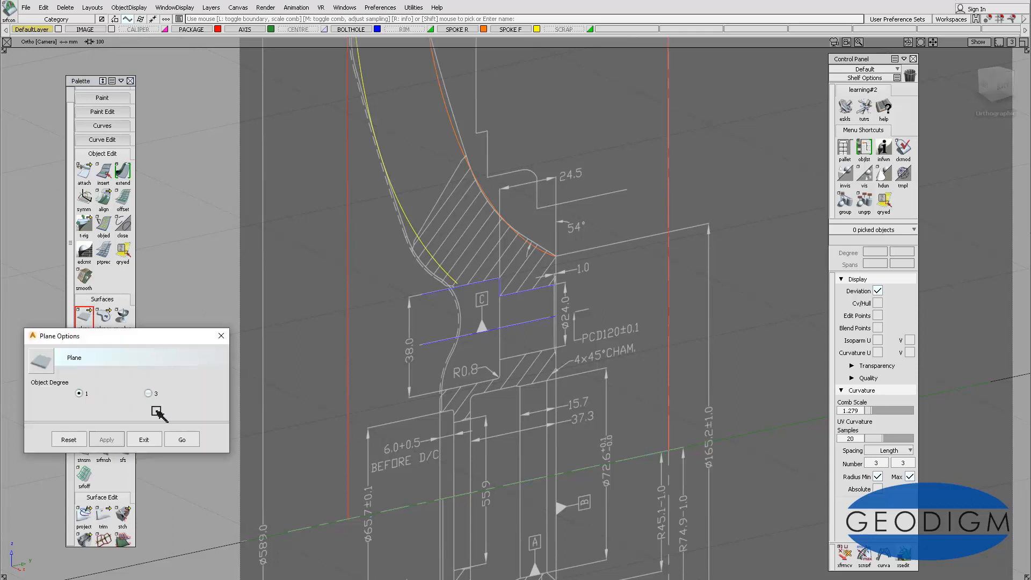
pyautogui.click(181, 439)
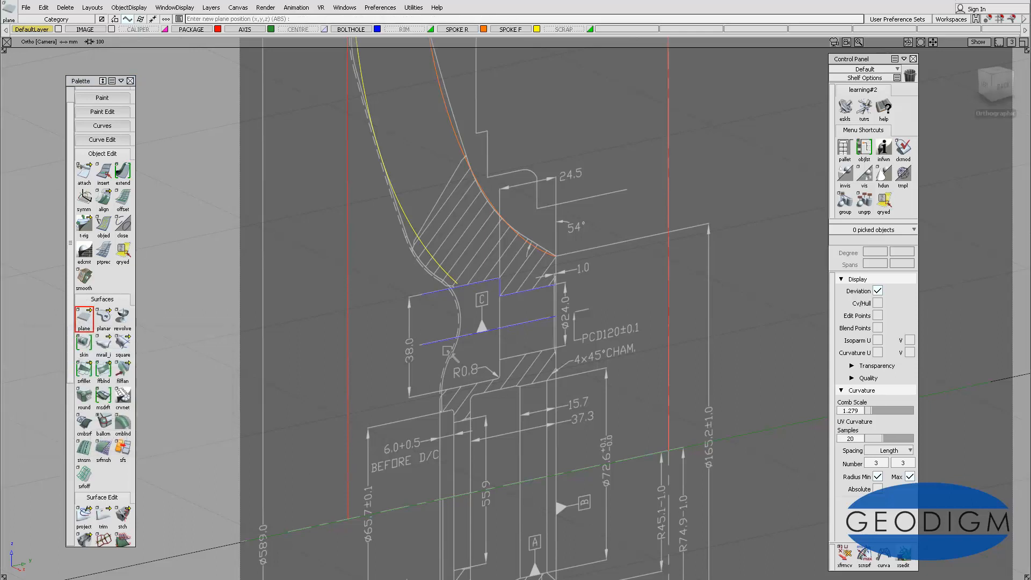
pyautogui.moveTo(442, 344)
pyautogui.mouseDown()
pyautogui.moveTo(437, 315)
pyautogui.moveTo(492, 301)
pyautogui.moveTo(521, 297)
pyautogui.moveTo(556, 316)
pyautogui.mouseUp()
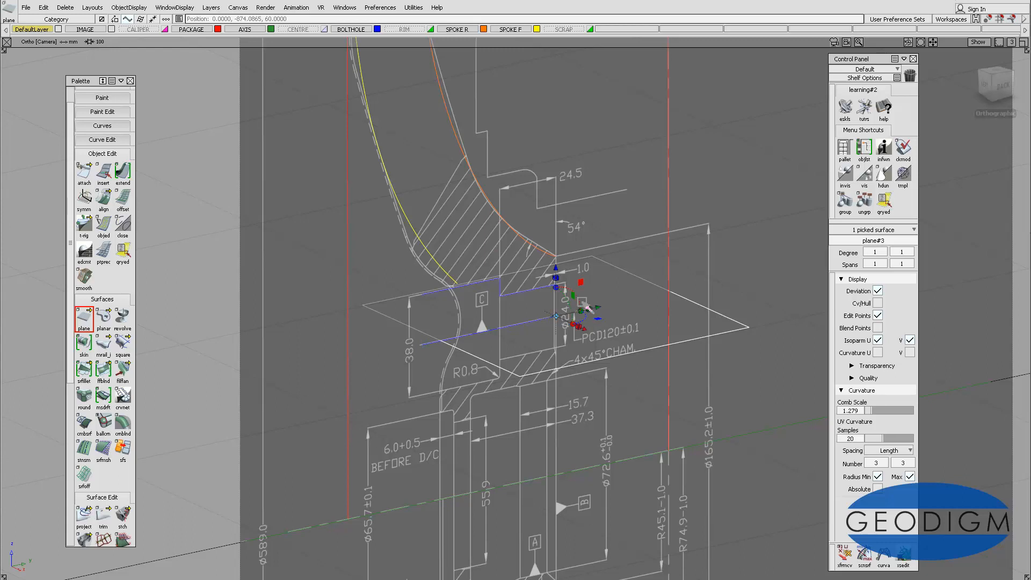
pyautogui.moveTo(589, 307); pyautogui.dragTo(590, 294)
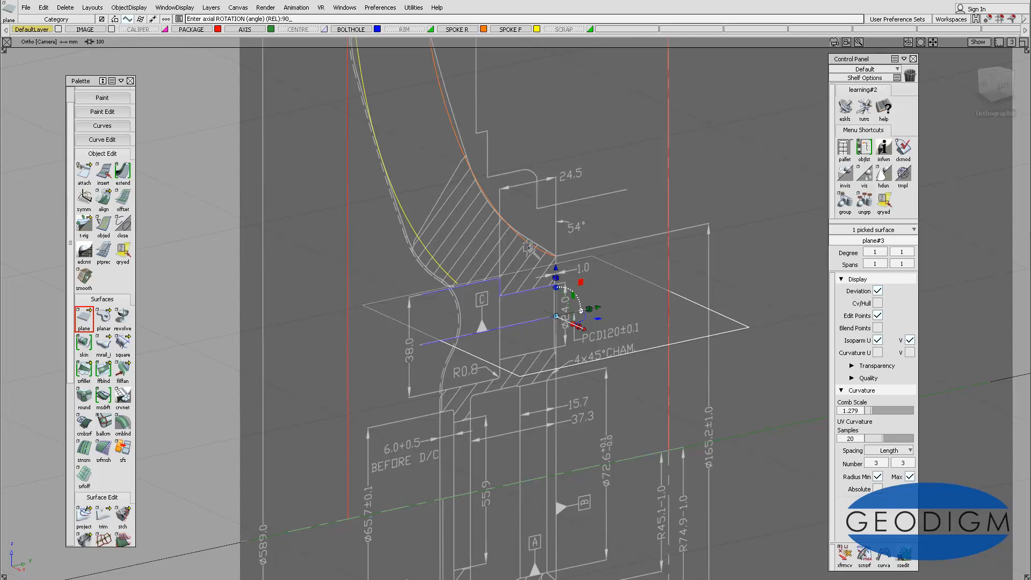
pyautogui.press('Return')
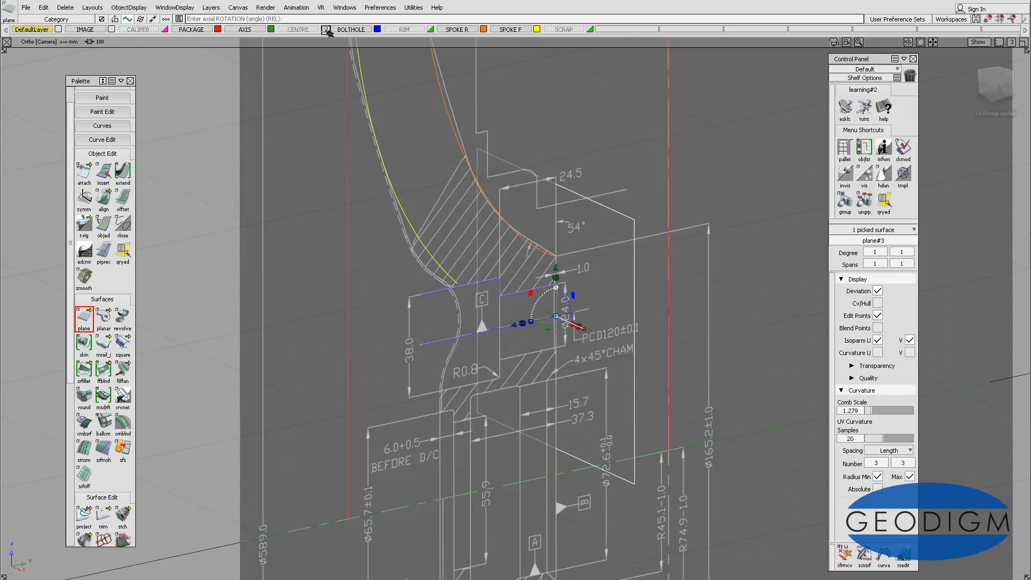
# Turn on hardware shading for the view and deselect the plane
pyautogui.click(174, 7)
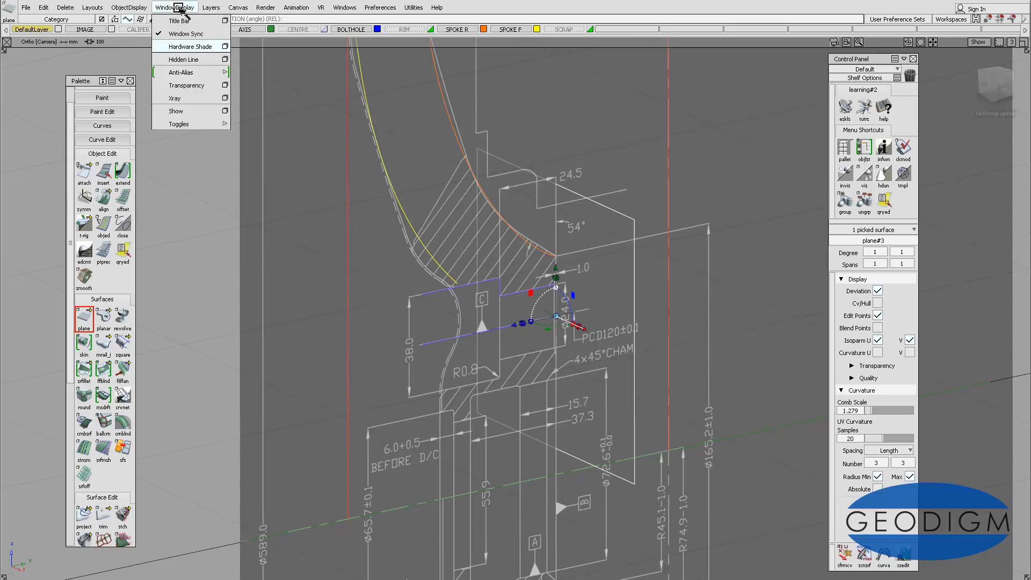
pyautogui.click(191, 47)
pyautogui.click(686, 305)
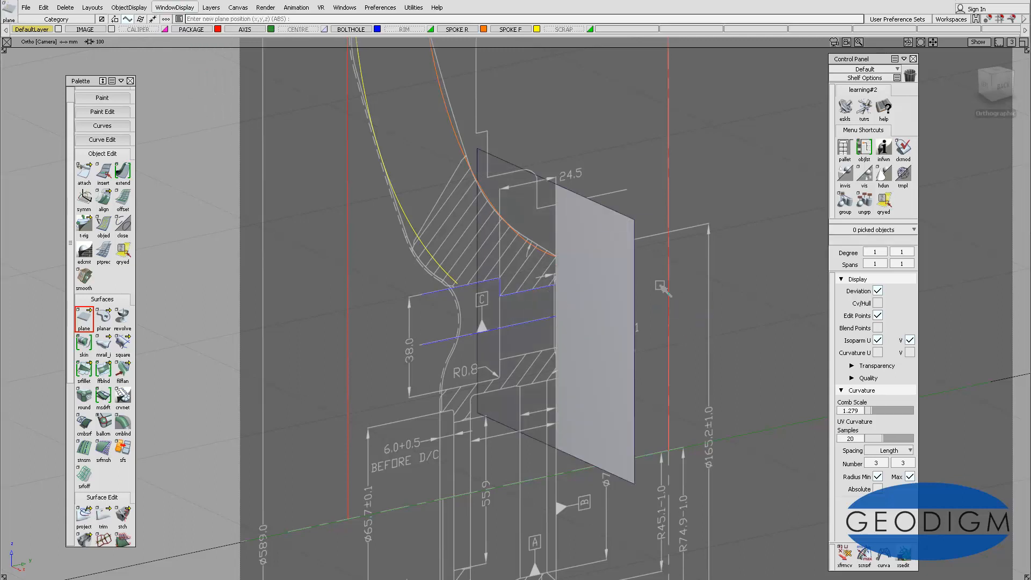
# Move the plane by 0, -24.5 so it sits at the step between the two bolt hole diameters
pyautogui.keyDown('alt'); pyautogui.keyDown('shift'); pyautogui.moveTo(617, 283); pyautogui.dragTo(629, 285); pyautogui.keyUp('shift'); pyautogui.keyUp('alt')
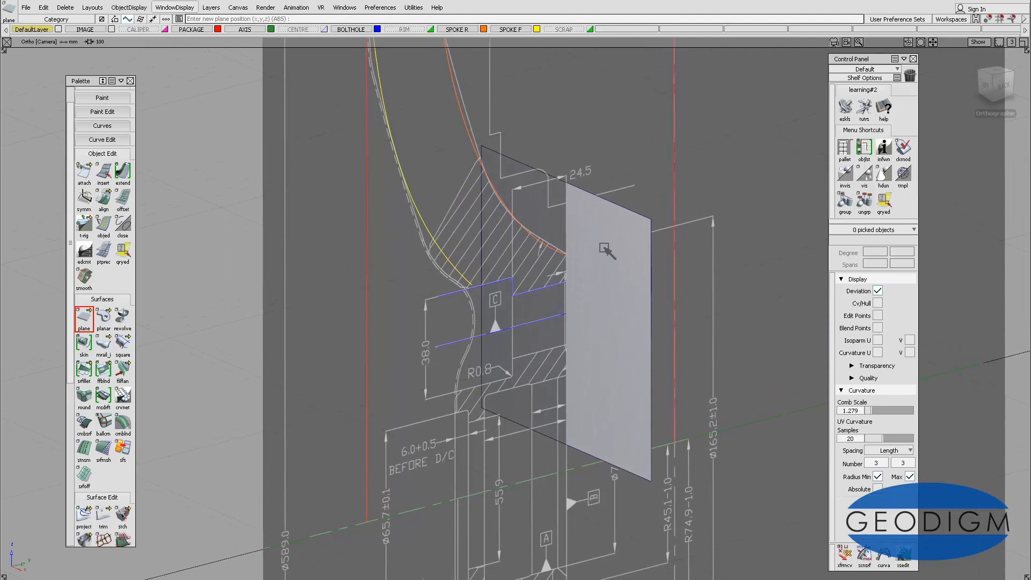
pyautogui.keyDown('ctrl'); pyautogui.keyDown('shift'); pyautogui.moveTo(604, 247); pyautogui.dragTo(569, 262); pyautogui.keyUp('shift'); pyautogui.keyUp('ctrl')
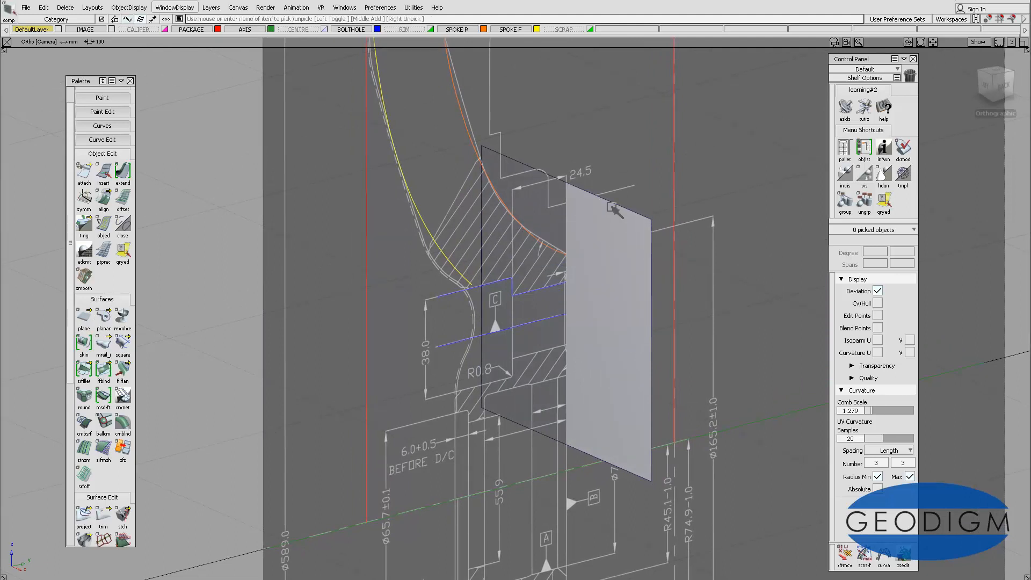
pyautogui.click(613, 204)
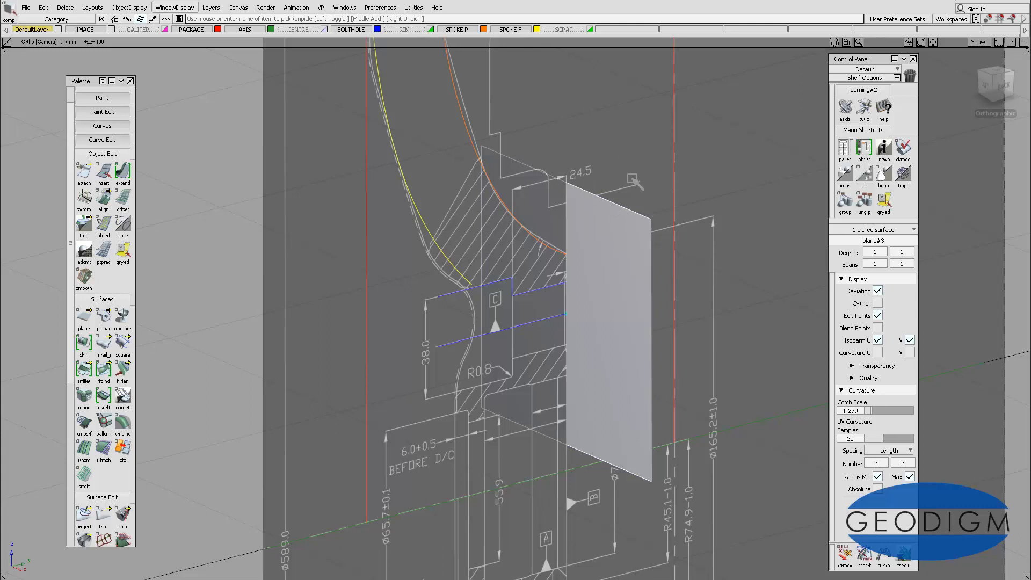
pyautogui.keyDown('ctrl'); pyautogui.keyDown('shift'); pyautogui.moveTo(632, 175); pyautogui.dragTo(634, 148); pyautogui.keyUp('shift'); pyautogui.keyUp('ctrl')
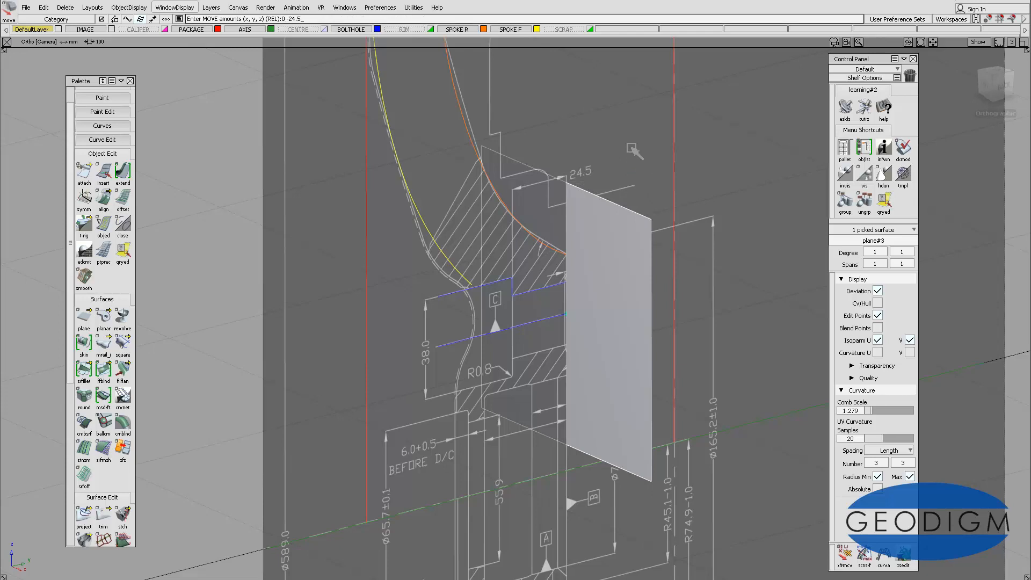
pyautogui.write('0 -24.5')
pyautogui.press('Return')
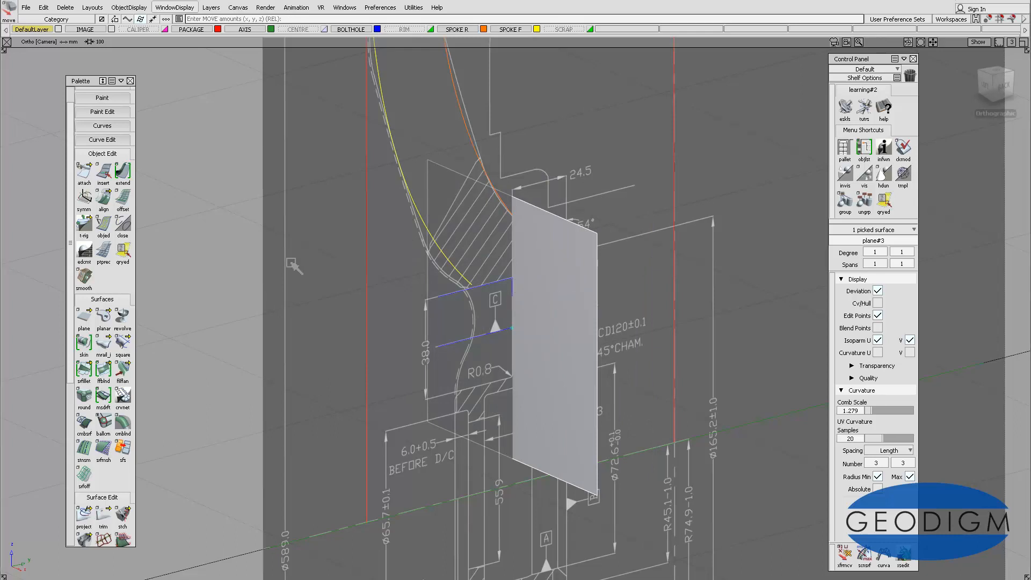
# Scale the plane down uniformly to about 41 mm and deselect it
pyautogui.moveTo(290, 261)
pyautogui.keyDown('ctrl'); pyautogui.keyDown('shift'); pyautogui.mouseDown(button='right')
pyautogui.moveTo(292, 250)
pyautogui.moveTo(335, 263)
pyautogui.mouseUp(button='right'); pyautogui.keyUp('shift'); pyautogui.keyUp('ctrl')
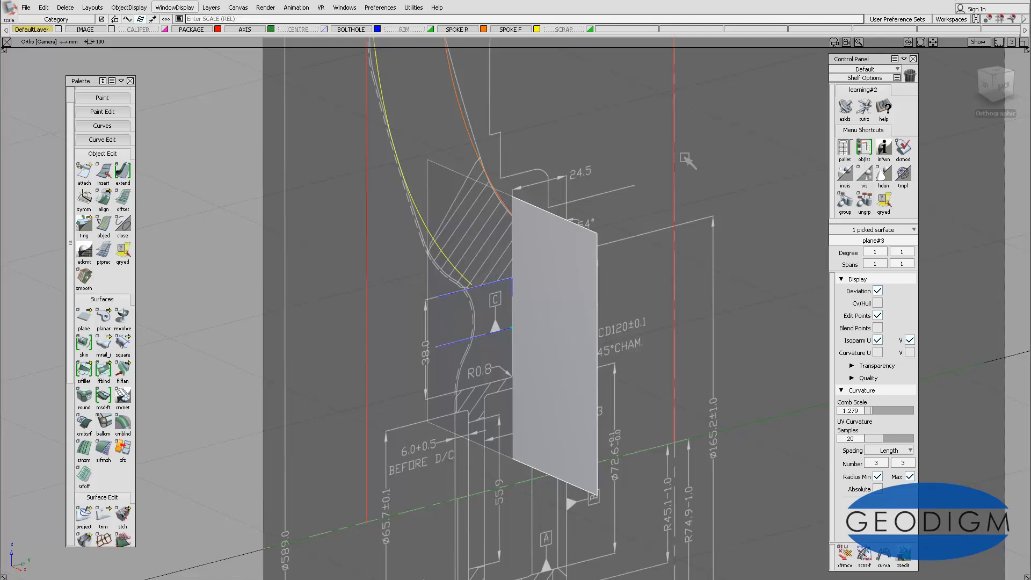
pyautogui.moveTo(687, 161); pyautogui.dragTo(646, 202)
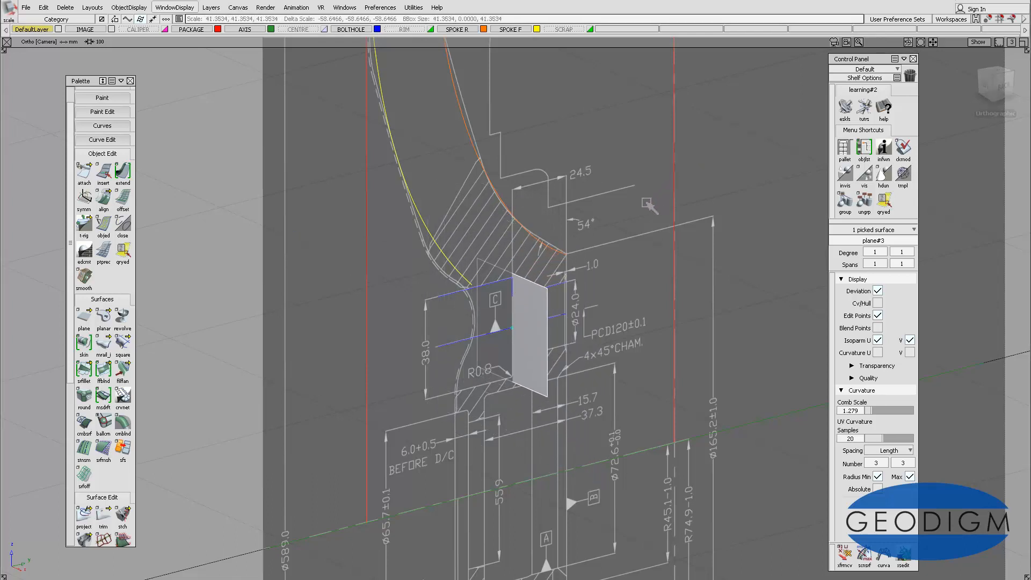
pyautogui.keyDown('ctrl'); pyautogui.keyDown('shift'); pyautogui.moveTo(628, 268); pyautogui.dragTo(629, 282); pyautogui.keyUp('shift'); pyautogui.keyUp('ctrl')
# Snap the pivot of the 38 mm bore line to the bolt hole centre line and revolve the line 360 degrees about its local Y axis
pyautogui.keyDown('alt'); pyautogui.keyDown('shift'); pyautogui.moveTo(537, 310); pyautogui.dragTo(518, 314); pyautogui.keyUp('shift'); pyautogui.keyUp('alt')
pyautogui.keyDown('alt'); pyautogui.keyDown('shift'); pyautogui.moveTo(577, 276); pyautogui.dragTo(462, 289, button='right'); pyautogui.keyUp('shift'); pyautogui.keyUp('alt')
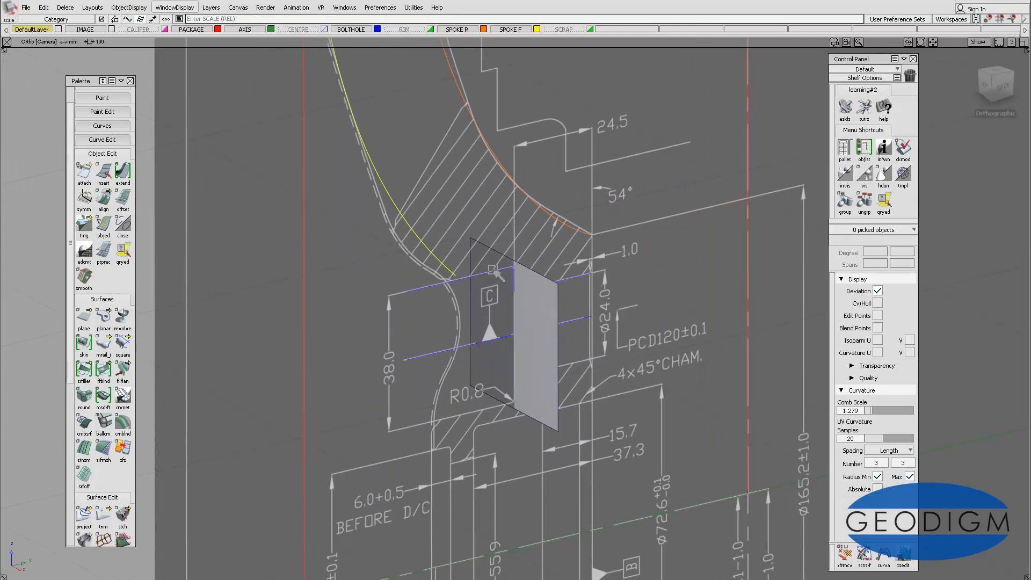
pyautogui.keyDown('ctrl'); pyautogui.keyDown('shift'); pyautogui.moveTo(323, 270); pyautogui.dragTo(358, 286); pyautogui.keyUp('shift'); pyautogui.keyUp('ctrl')
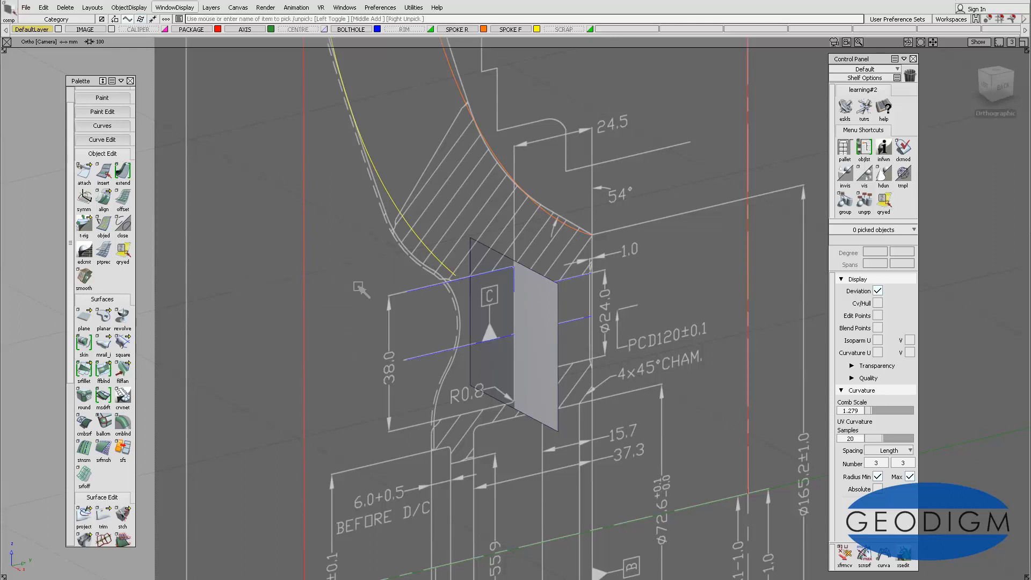
pyautogui.click(422, 291)
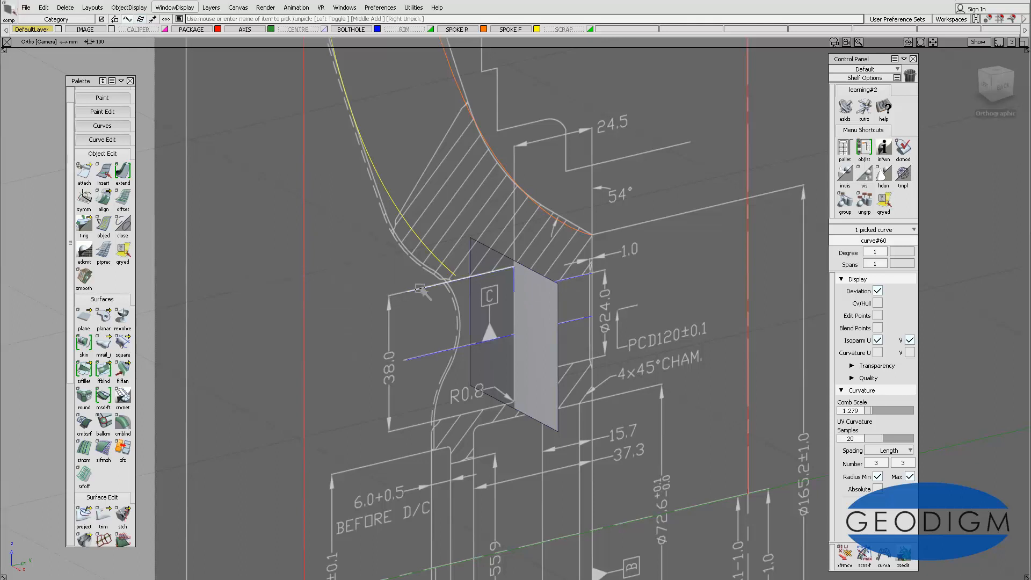
pyautogui.keyDown('ctrl'); pyautogui.keyDown('shift'); pyautogui.moveTo(347, 284); pyautogui.dragTo(369, 274, button='middle'); pyautogui.keyUp('shift'); pyautogui.keyUp('ctrl')
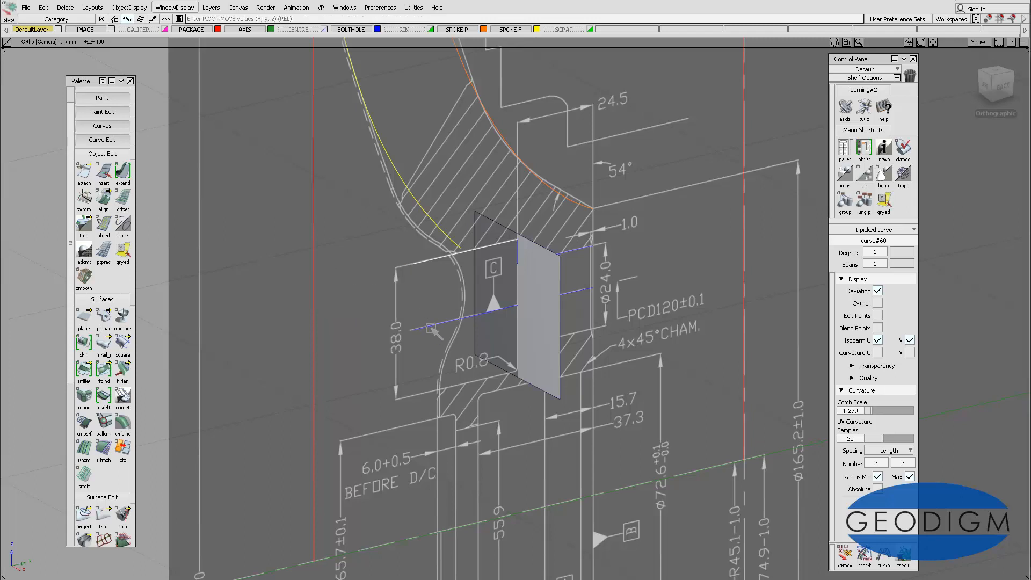
pyautogui.moveTo(431, 325)
pyautogui.keyDown('ctrl'); pyautogui.keyDown('alt'); pyautogui.mouseDown()
pyautogui.moveTo(457, 324)
pyautogui.moveTo(448, 325)
pyautogui.mouseUp(); pyautogui.keyUp('alt'); pyautogui.keyUp('ctrl')
pyautogui.click(127, 322)
pyautogui.doubleClick(132, 322)
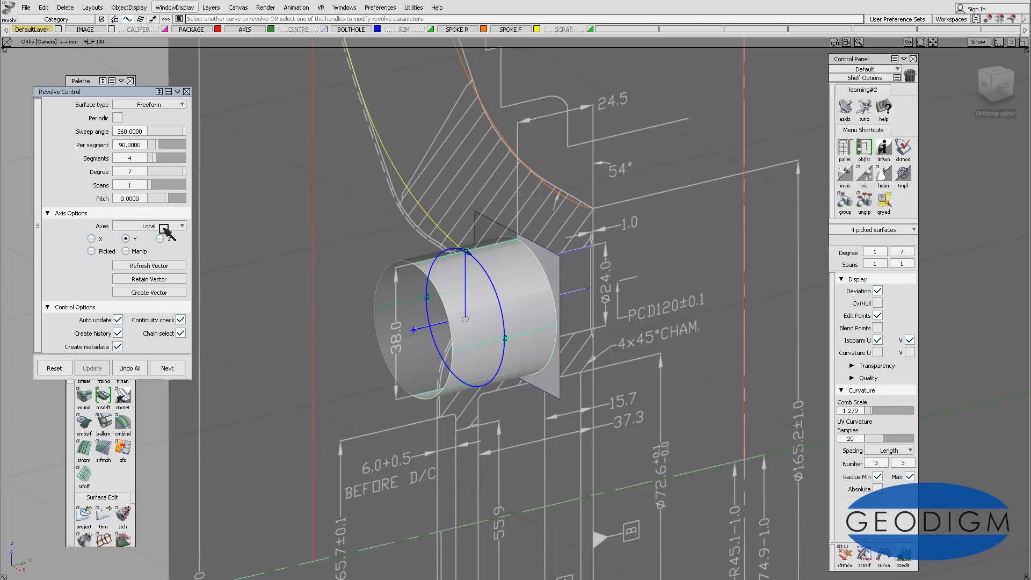
# Show the U curvature combs on the revolved 38 mm bore, check its minimum and maximum radius values, and hide the combs
pyautogui.click(878, 352)
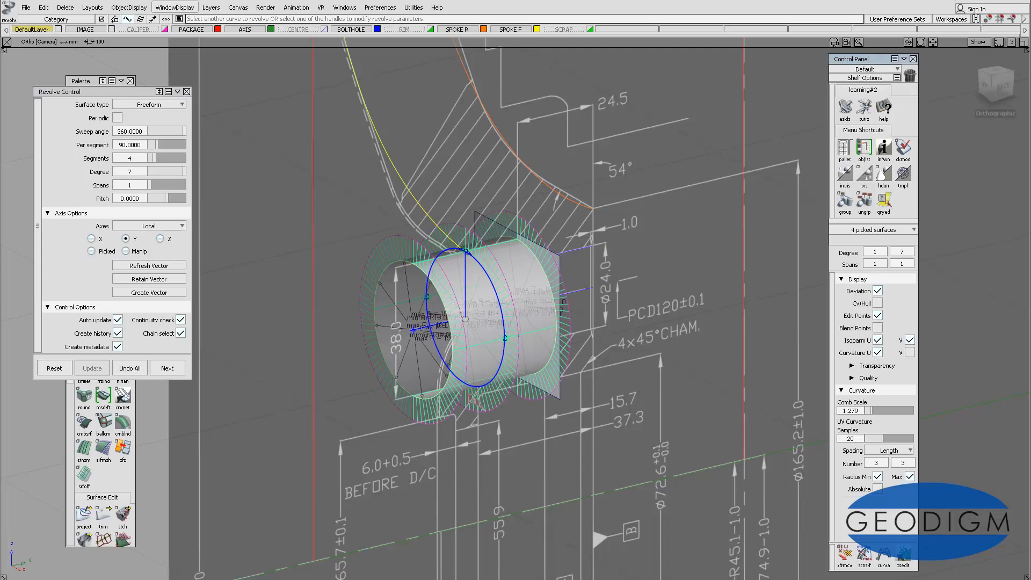
pyautogui.keyDown('alt'); pyautogui.keyDown('shift'); pyautogui.moveTo(421, 392); pyautogui.dragTo(434, 311, button='right'); pyautogui.keyUp('shift'); pyautogui.keyUp('alt')
pyautogui.keyDown('alt'); pyautogui.keyDown('shift'); pyautogui.moveTo(434, 310); pyautogui.dragTo(657, 255, button='middle'); pyautogui.keyUp('shift'); pyautogui.keyUp('alt')
pyautogui.keyDown('alt'); pyautogui.keyDown('shift'); pyautogui.moveTo(658, 255); pyautogui.dragTo(558, 322); pyautogui.keyUp('shift'); pyautogui.keyUp('alt')
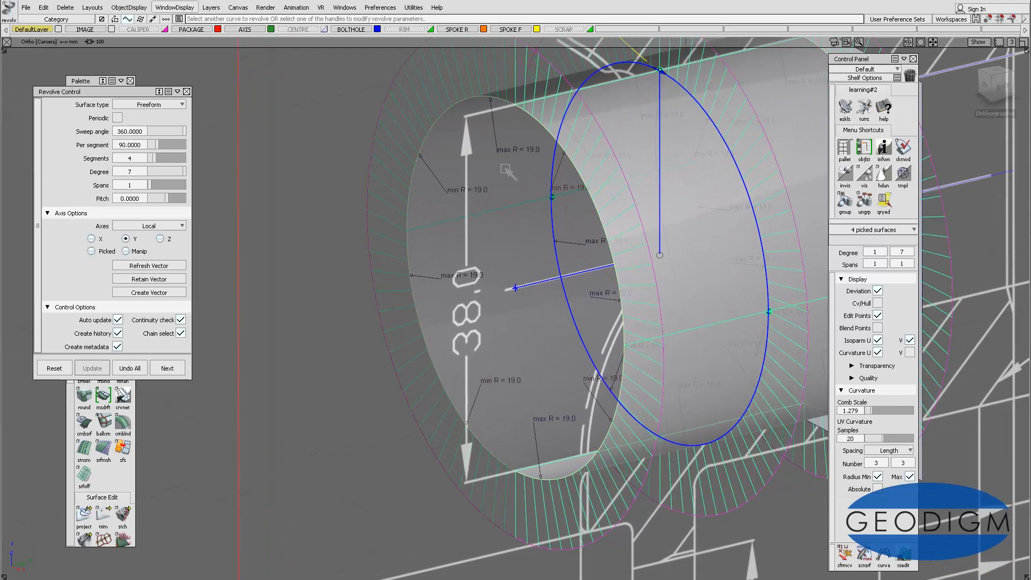
pyautogui.keyDown('alt'); pyautogui.keyDown('shift'); pyautogui.moveTo(501, 181); pyautogui.dragTo(537, 327, button='right'); pyautogui.keyUp('shift'); pyautogui.keyUp('alt')
pyautogui.keyDown('alt'); pyautogui.keyDown('shift'); pyautogui.moveTo(580, 311); pyautogui.dragTo(504, 322, button='middle'); pyautogui.keyUp('shift'); pyautogui.keyUp('alt')
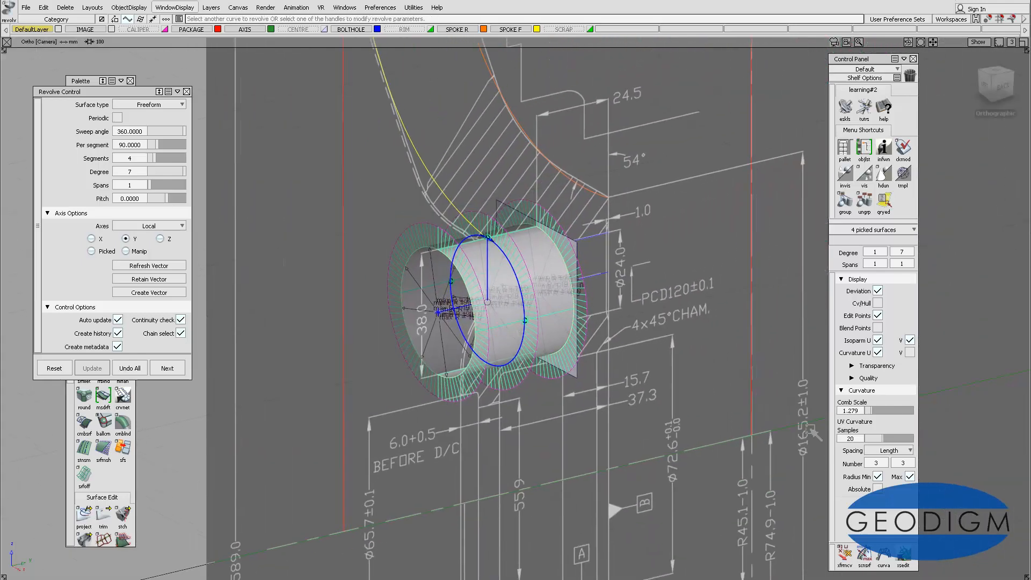
pyautogui.click(878, 353)
# Snap the pivot of the 24 mm bore line to the bolt hole centre line and revolve it 360 degrees about its local Y axis
pyautogui.keyDown('alt'); pyautogui.keyDown('shift'); pyautogui.moveTo(624, 305); pyautogui.dragTo(578, 334, button='middle'); pyautogui.keyUp('shift'); pyautogui.keyUp('alt')
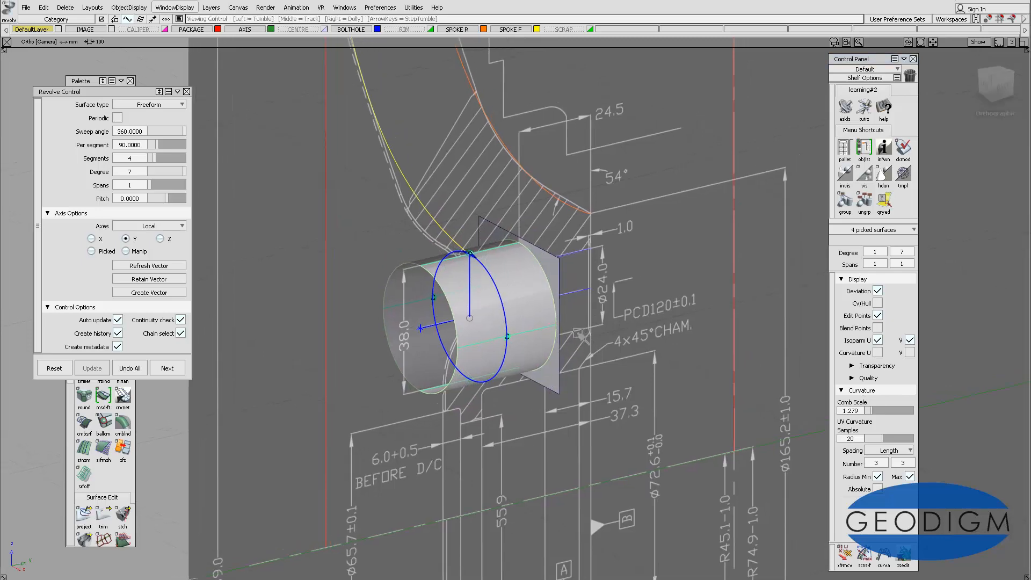
pyautogui.keyDown('alt'); pyautogui.keyDown('shift'); pyautogui.moveTo(580, 334); pyautogui.dragTo(510, 277); pyautogui.keyUp('shift'); pyautogui.keyUp('alt')
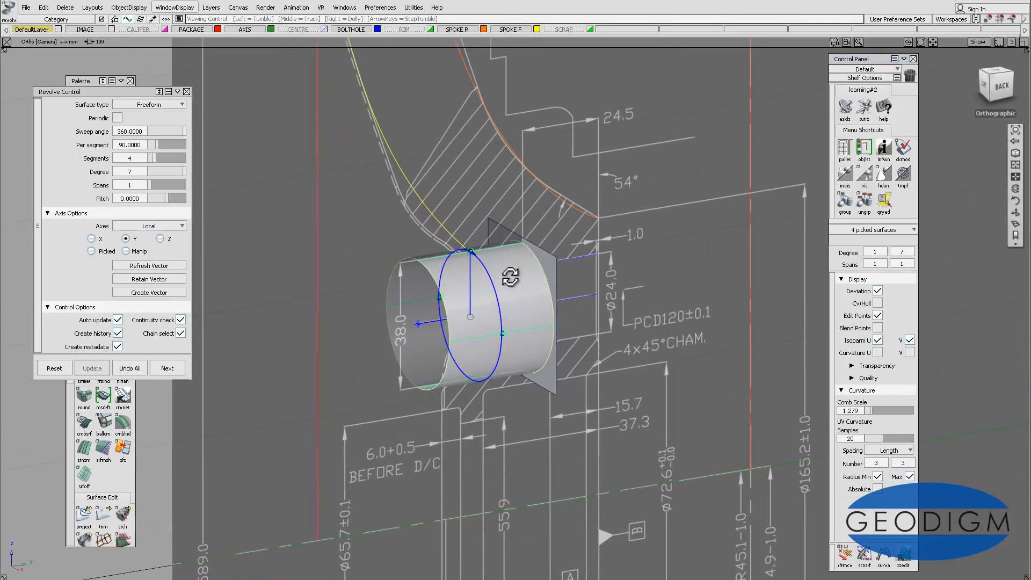
pyautogui.click(348, 342)
pyautogui.keyDown('ctrl'); pyautogui.keyDown('shift'); pyautogui.moveTo(348, 335); pyautogui.dragTo(390, 348); pyautogui.keyUp('shift'); pyautogui.keyUp('ctrl')
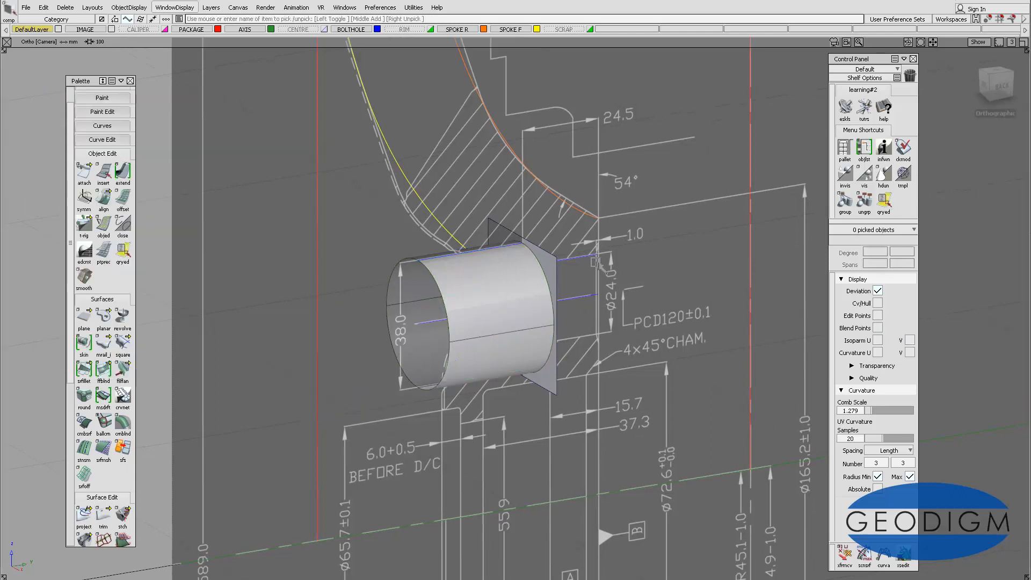
pyautogui.click(584, 260)
pyautogui.keyDown('ctrl'); pyautogui.keyDown('shift'); pyautogui.moveTo(621, 283); pyautogui.dragTo(645, 272, button='middle'); pyautogui.keyUp('shift'); pyautogui.keyUp('ctrl')
pyautogui.click(586, 299)
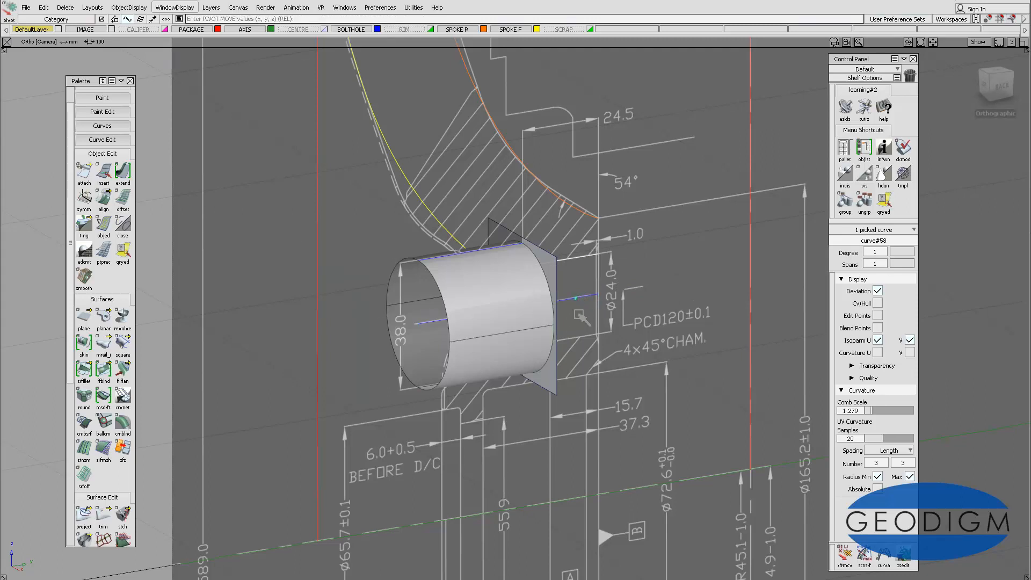
pyautogui.click(122, 317)
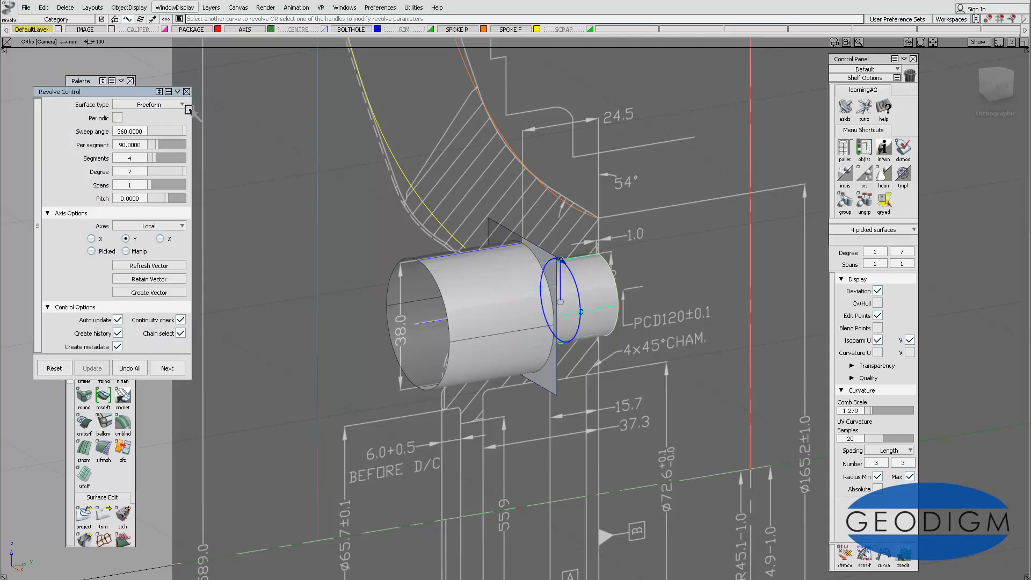
pyautogui.click(187, 92)
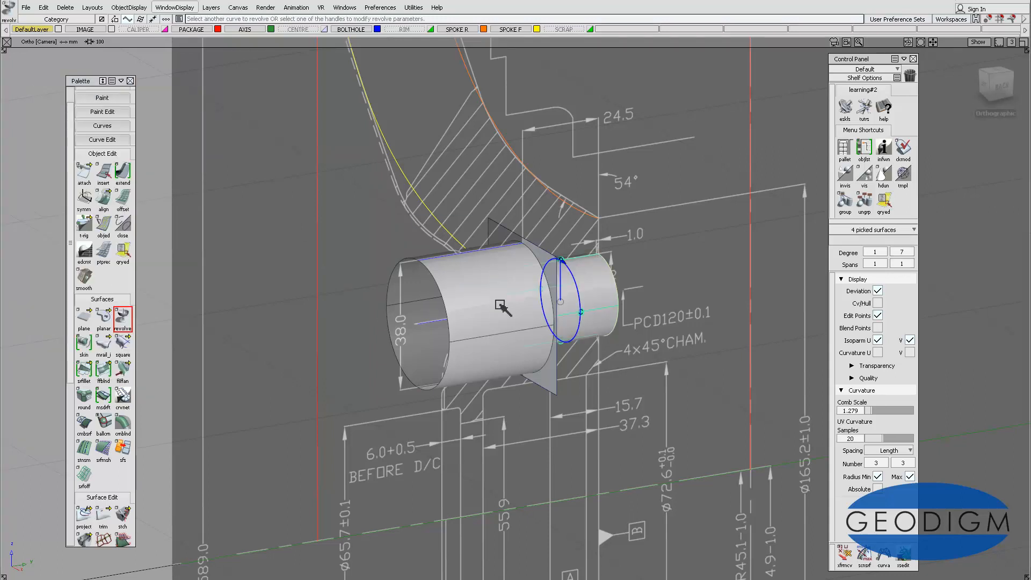
# Hide the IMAGE layer so only the bolt hole geometry and construction curves are shown
pyautogui.moveTo(495, 311)
pyautogui.keyDown('alt'); pyautogui.keyDown('shift'); pyautogui.mouseDown()
pyautogui.moveTo(531, 294)
pyautogui.moveTo(726, 270)
pyautogui.moveTo(805, 276)
pyautogui.moveTo(626, 294)
pyautogui.moveTo(556, 322)
pyautogui.mouseUp(); pyautogui.keyUp('shift'); pyautogui.keyUp('alt')
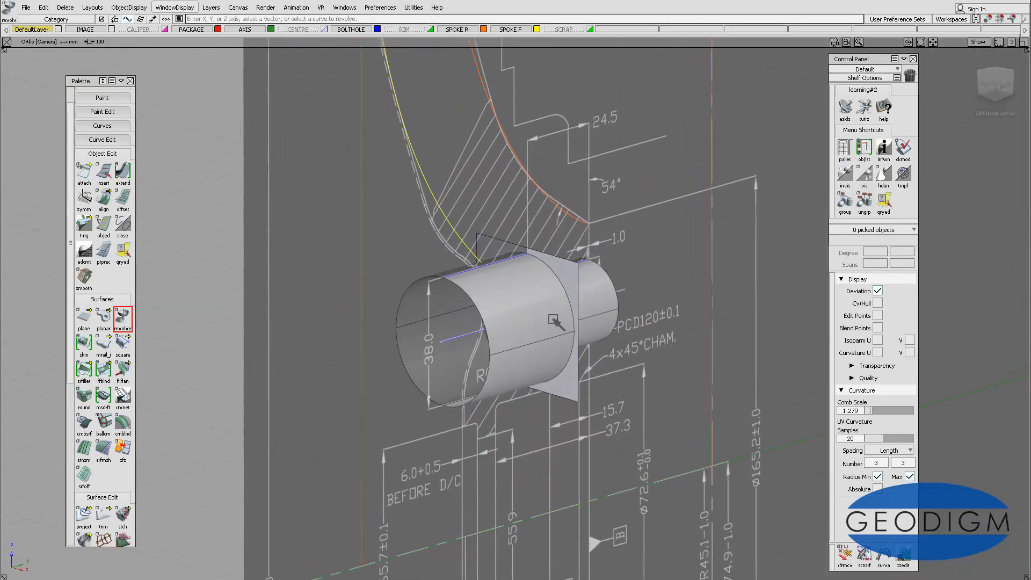
pyautogui.click(111, 29)
pyautogui.moveTo(497, 323)
pyautogui.keyDown('alt'); pyautogui.keyDown('shift'); pyautogui.mouseDown()
pyautogui.moveTo(594, 276)
pyautogui.moveTo(667, 317)
pyautogui.moveTo(628, 285)
pyautogui.moveTo(561, 293)
pyautogui.mouseUp(); pyautogui.keyUp('shift'); pyautogui.keyUp('alt')
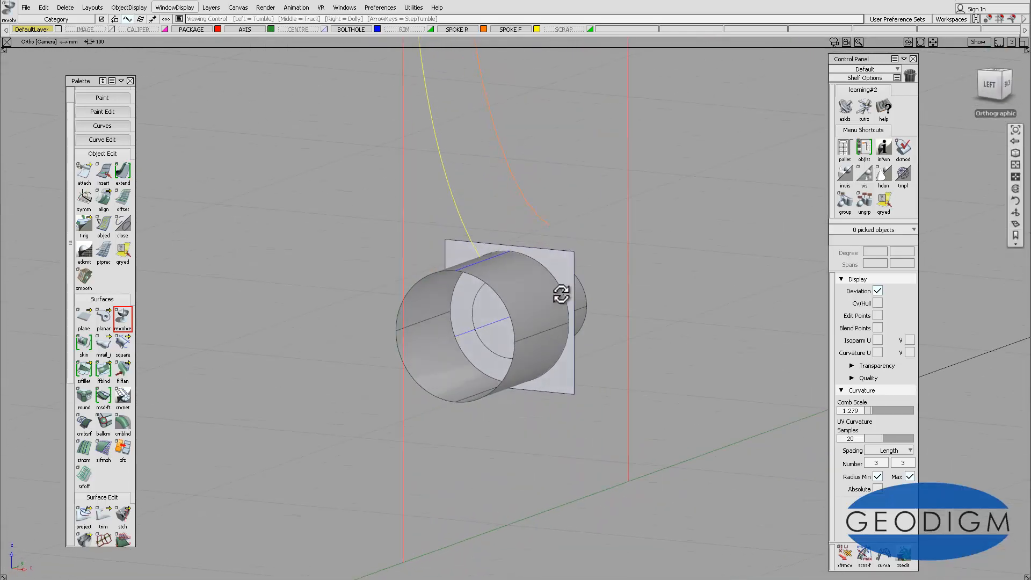
# Open the Trim options with 3D Trimming enabled for cutting the plane between the two bores
pyautogui.keyDown('alt'); pyautogui.keyDown('shift'); pyautogui.moveTo(543, 383); pyautogui.dragTo(524, 341, button='right'); pyautogui.keyUp('shift'); pyautogui.keyUp('alt')
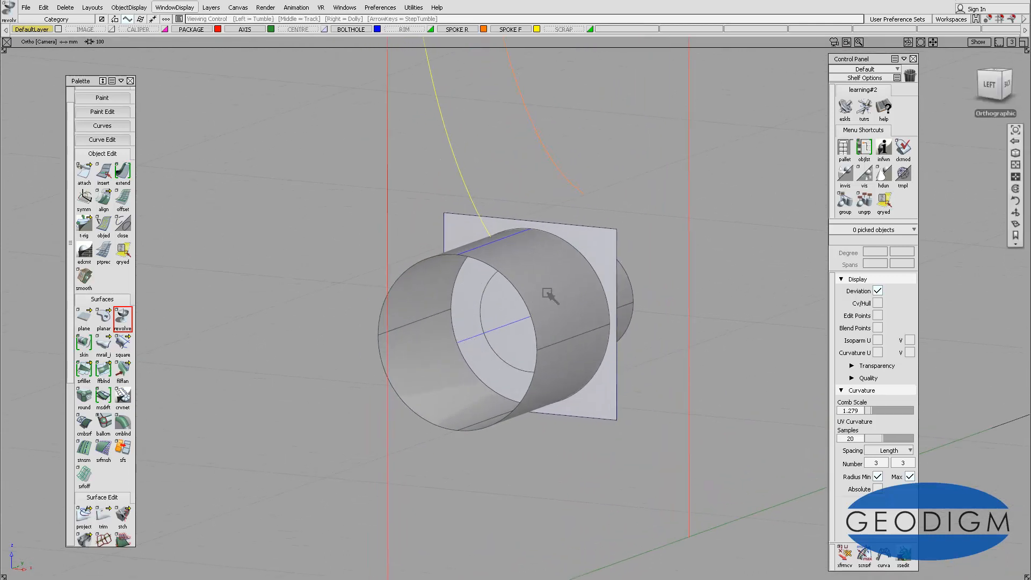
pyautogui.keyDown('alt'); pyautogui.keyDown('shift'); pyautogui.moveTo(550, 295); pyautogui.dragTo(523, 343); pyautogui.keyUp('shift'); pyautogui.keyUp('alt')
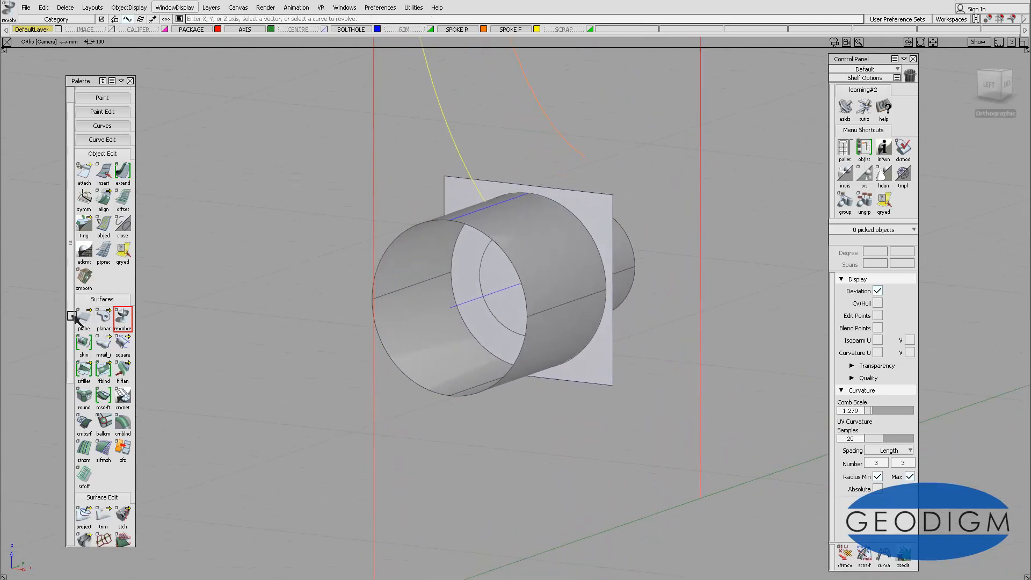
pyautogui.scroll(-6, 75, 320)
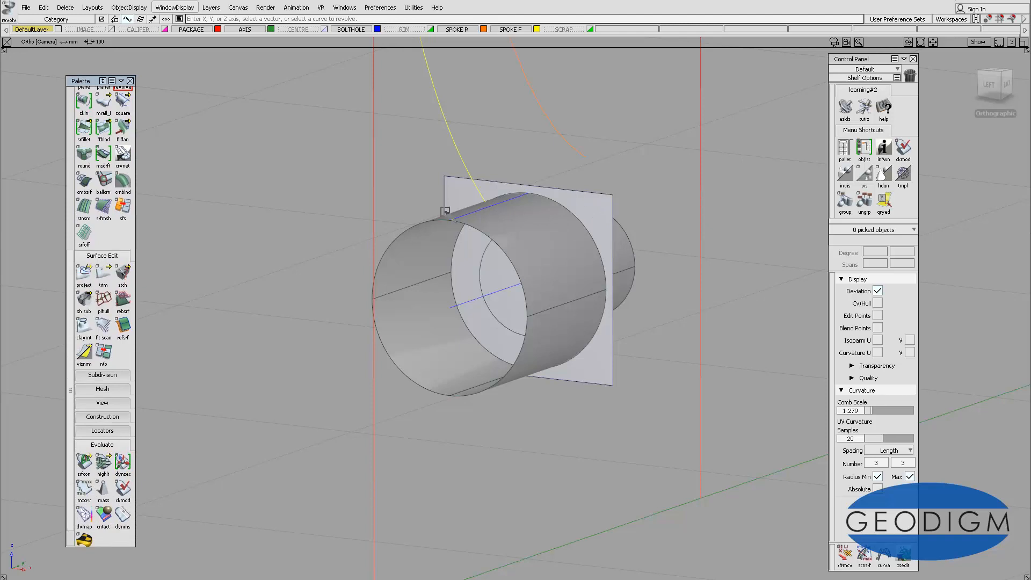
pyautogui.doubleClick(103, 276)
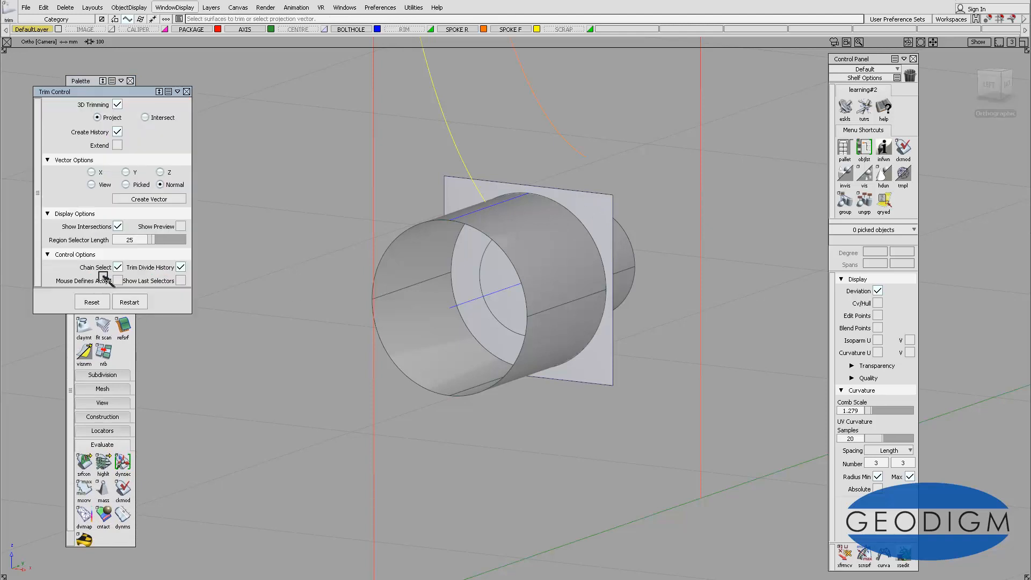
pyautogui.moveTo(133, 96); pyautogui.dragTo(235, 105)
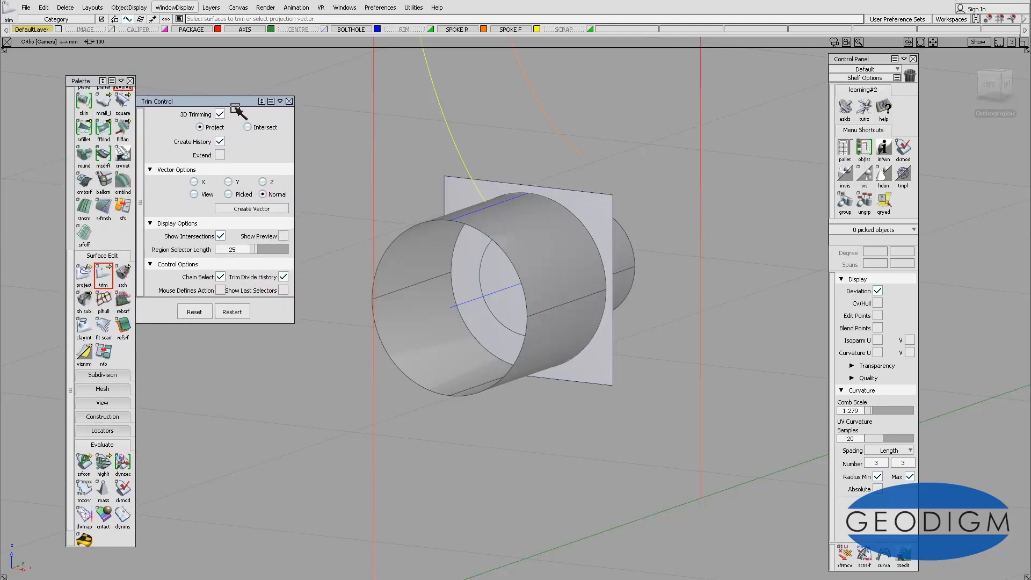
pyautogui.click(220, 115)
pyautogui.click(220, 115)
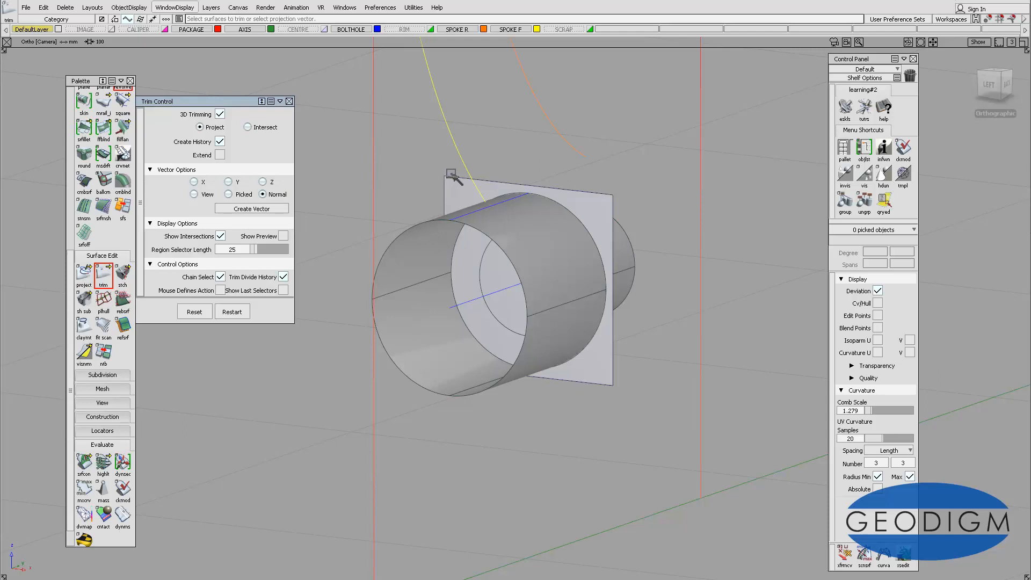
# Turn off Chain Select, choose the plane as the trim surface, and pick one arc of its intersection with the 38 mm bore
pyautogui.click(221, 277)
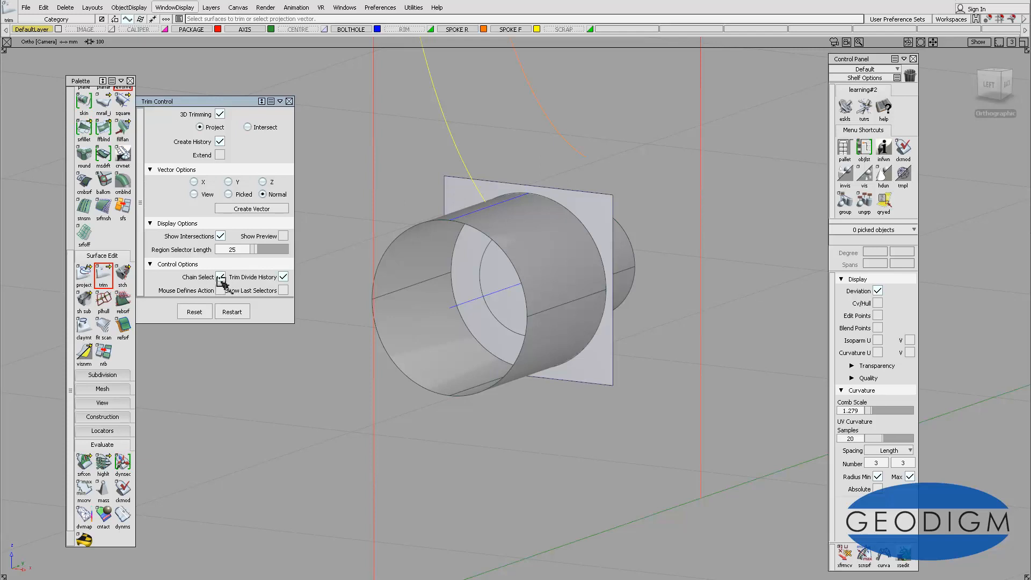
pyautogui.click(454, 179)
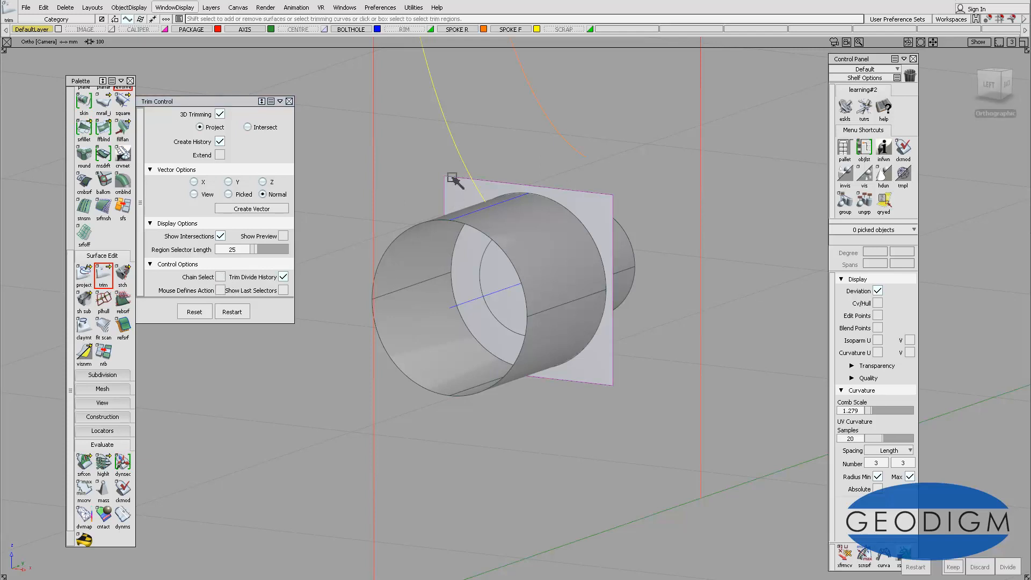
pyautogui.click(458, 250)
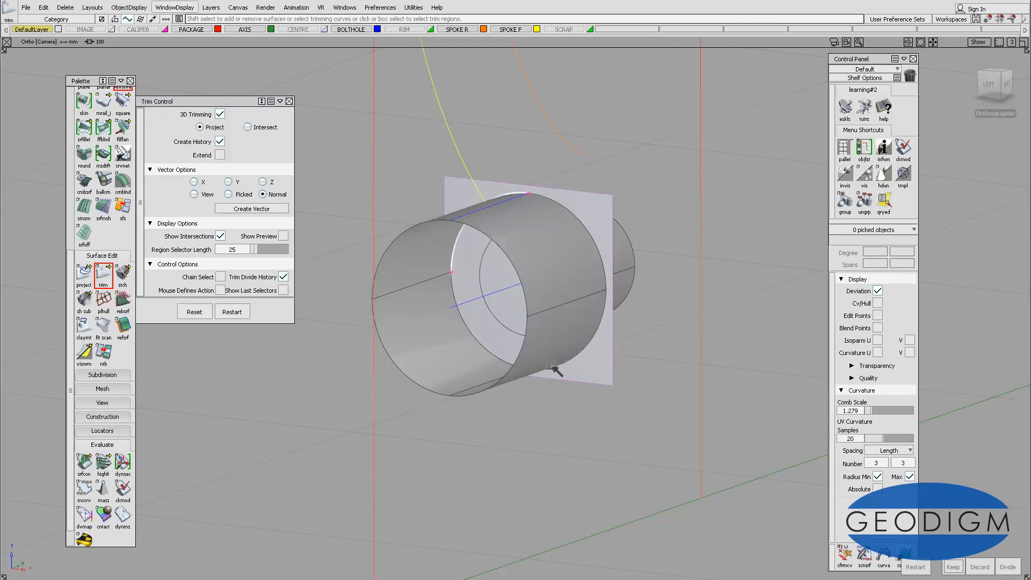
# Turn on Chain Select, pick the full 38 mm bore intersection circle, and trim the plane to keep the region inside it
pyautogui.click(221, 277)
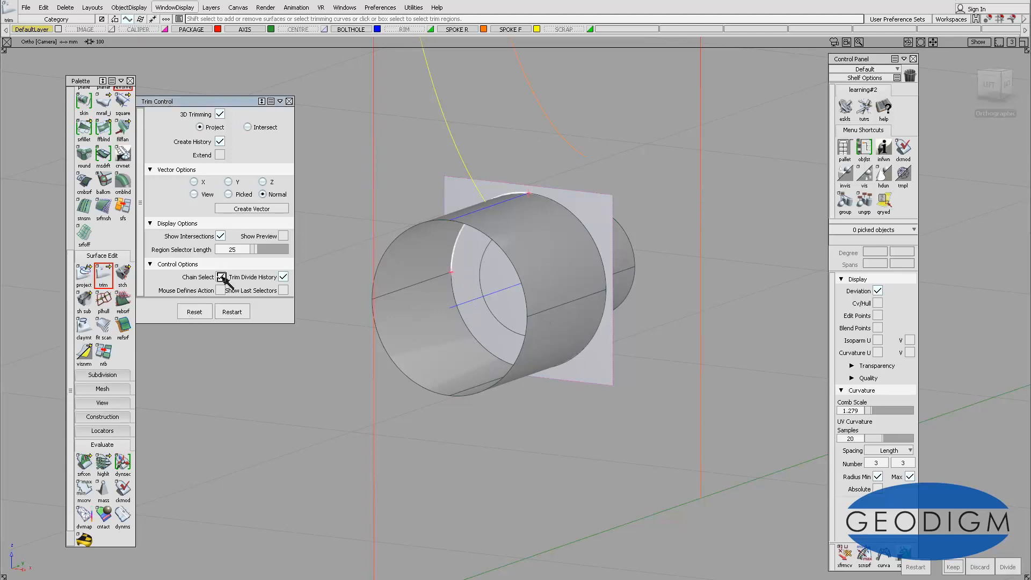
pyautogui.keyDown('shift'); pyautogui.click(453, 286); pyautogui.keyUp('shift')
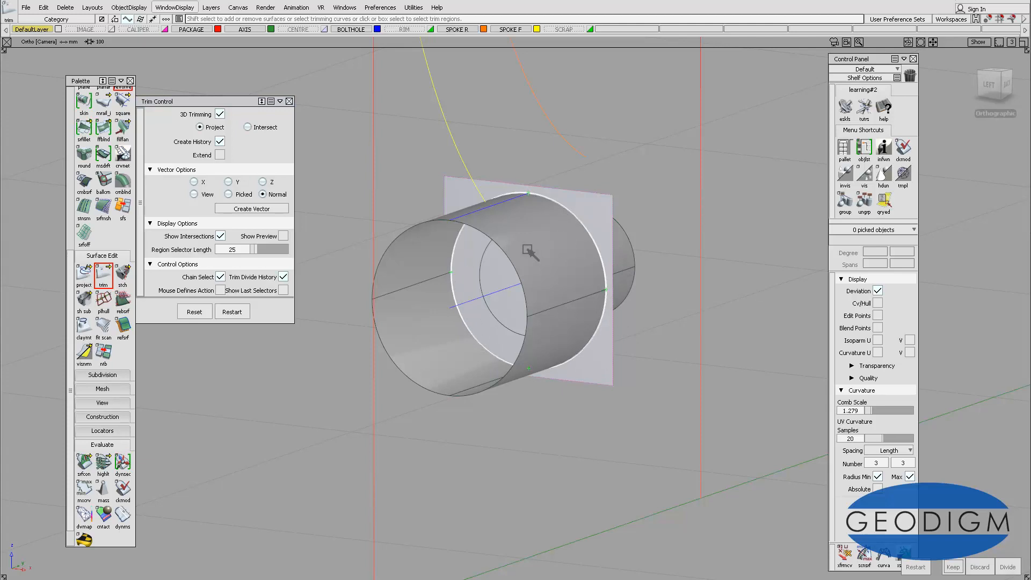
pyautogui.keyDown('alt'); pyautogui.keyDown('shift'); pyautogui.moveTo(531, 252); pyautogui.dragTo(589, 250); pyautogui.keyUp('shift'); pyautogui.keyUp('alt')
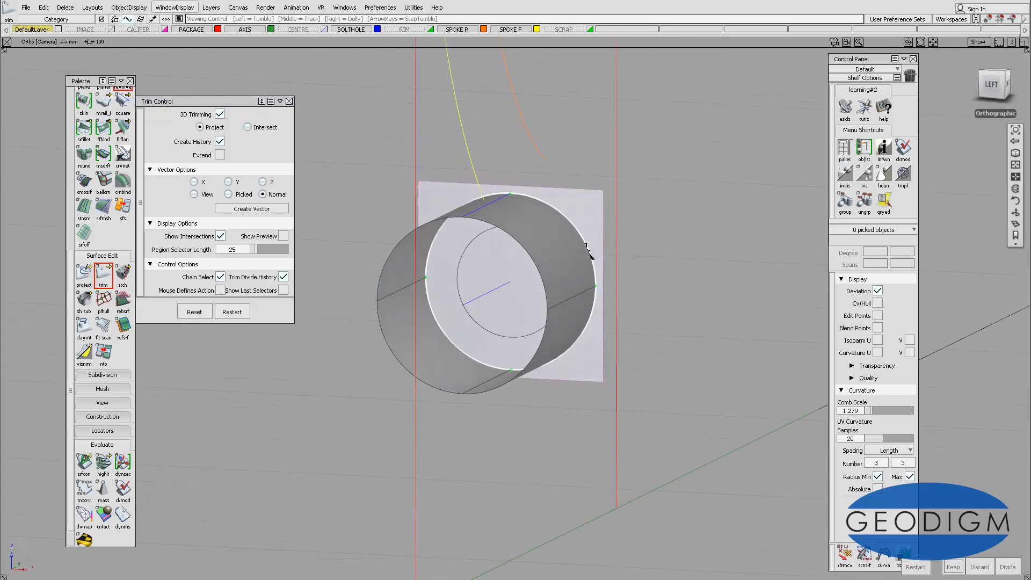
pyautogui.click(454, 237)
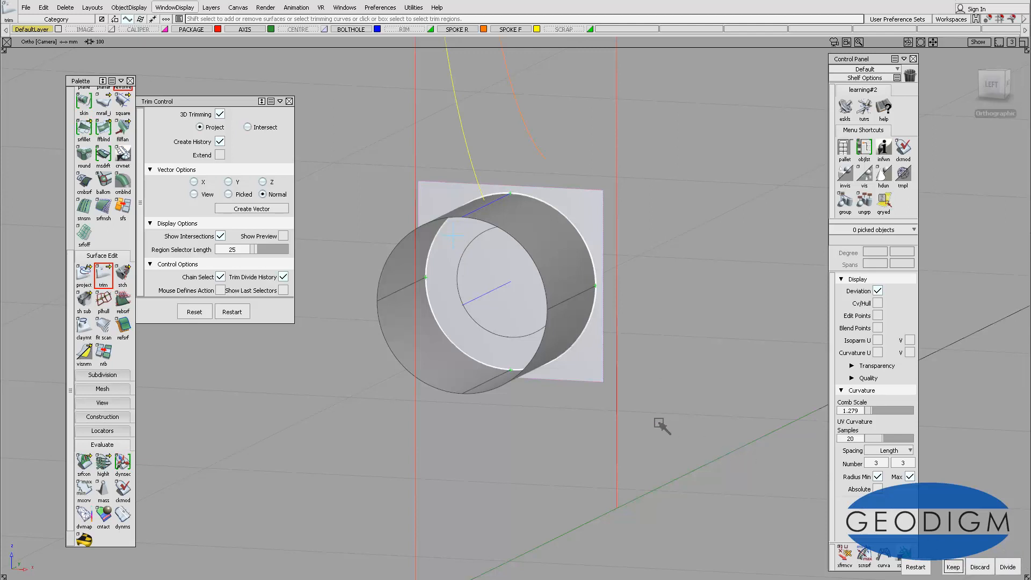
pyautogui.press('space')
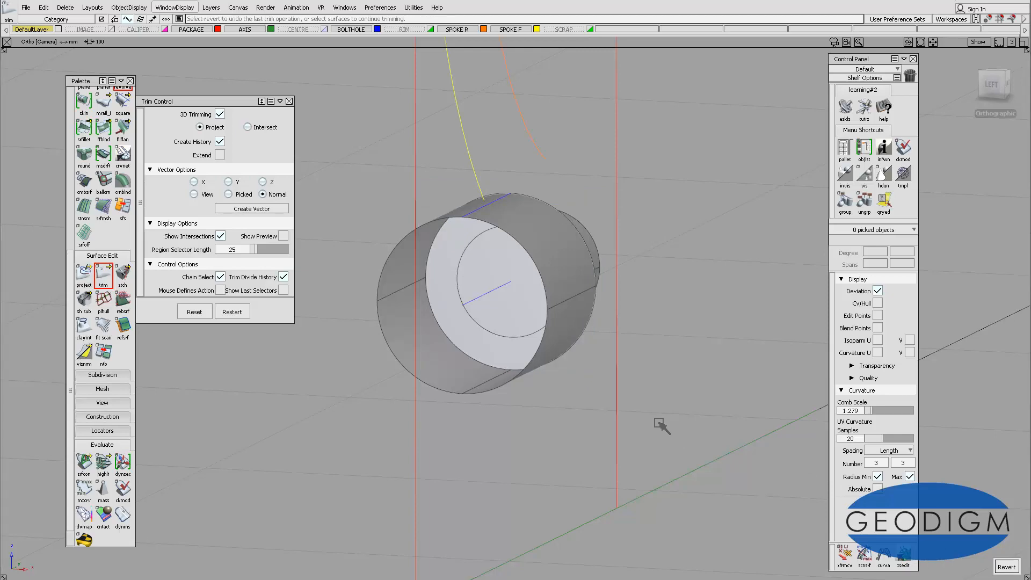
# Trim the circular plane again along its 24 mm bore intersection, keeping only the ring between the two bores
pyautogui.keyDown('alt'); pyautogui.keyDown('shift'); pyautogui.moveTo(536, 317); pyautogui.dragTo(497, 317); pyautogui.keyUp('shift'); pyautogui.keyUp('alt')
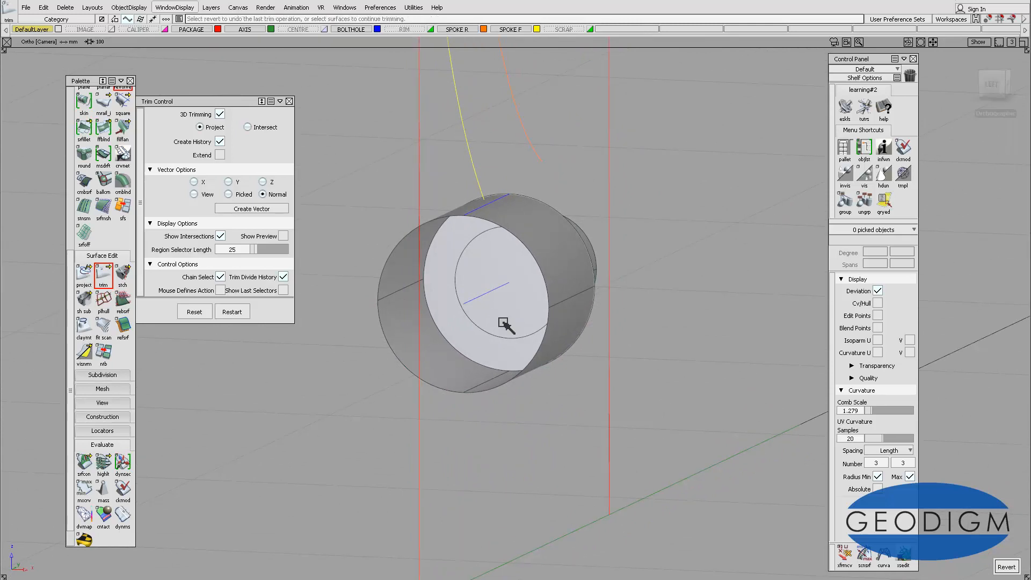
pyautogui.keyDown('ctrl'); pyautogui.keyDown('shift'); pyautogui.moveTo(441, 285); pyautogui.dragTo(432, 322); pyautogui.keyUp('shift'); pyautogui.keyUp('ctrl')
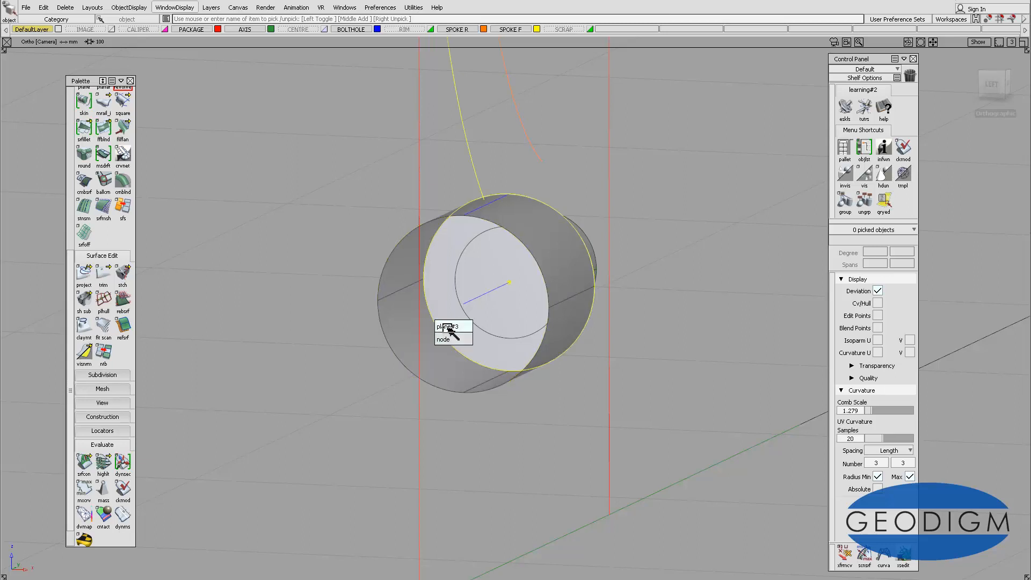
pyautogui.click(449, 328)
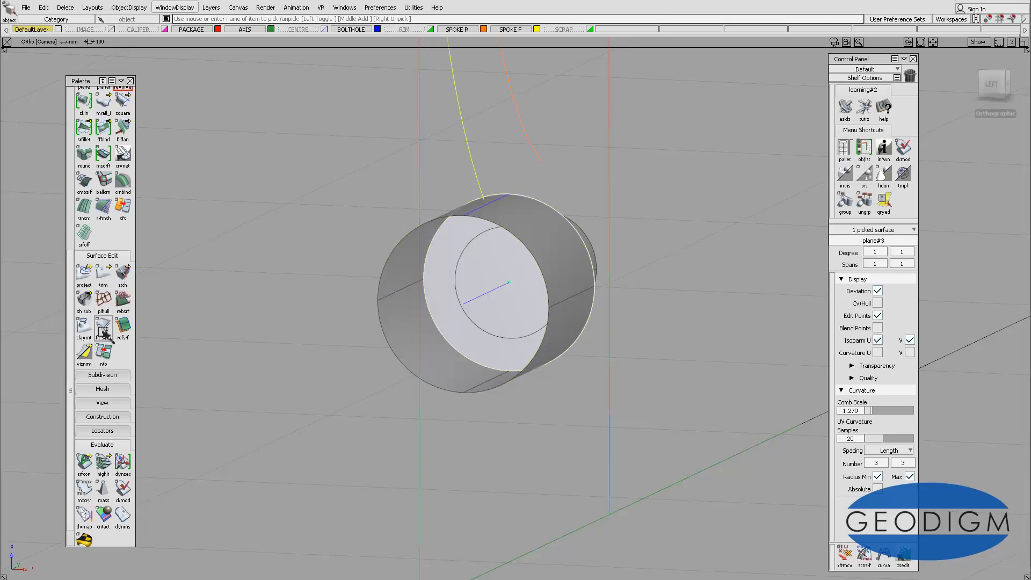
pyautogui.click(106, 277)
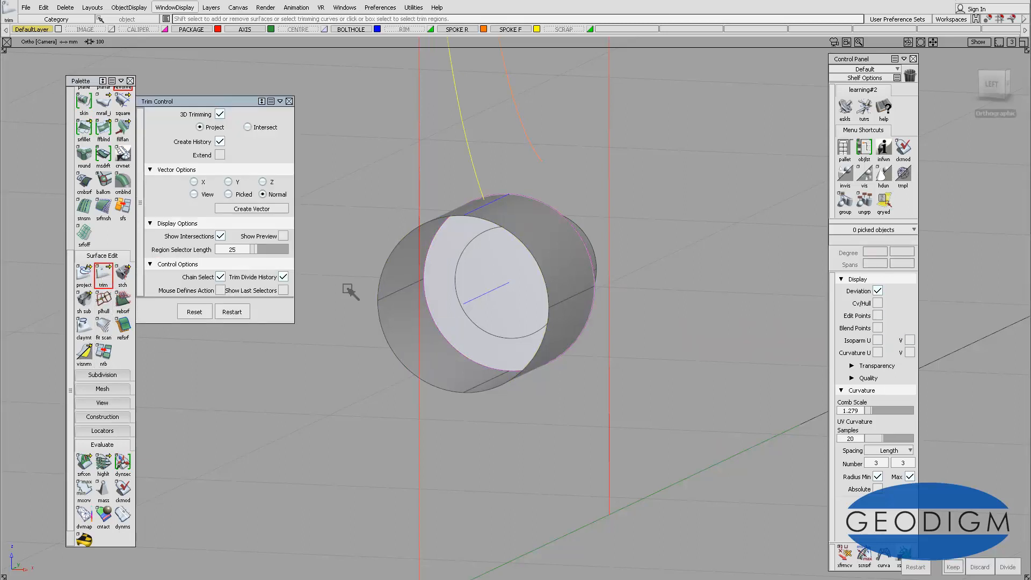
pyautogui.click(461, 258)
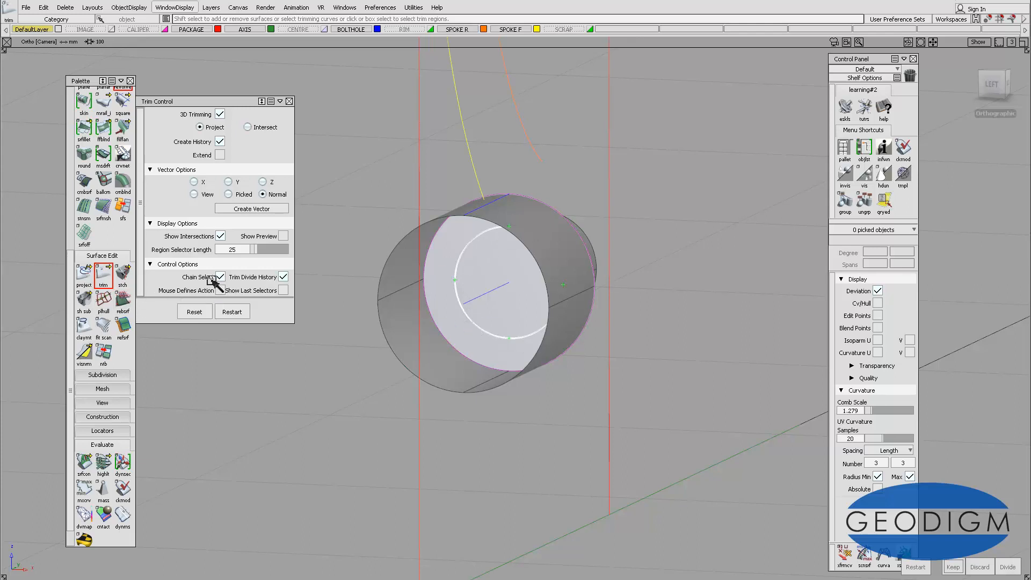
pyautogui.click(460, 325)
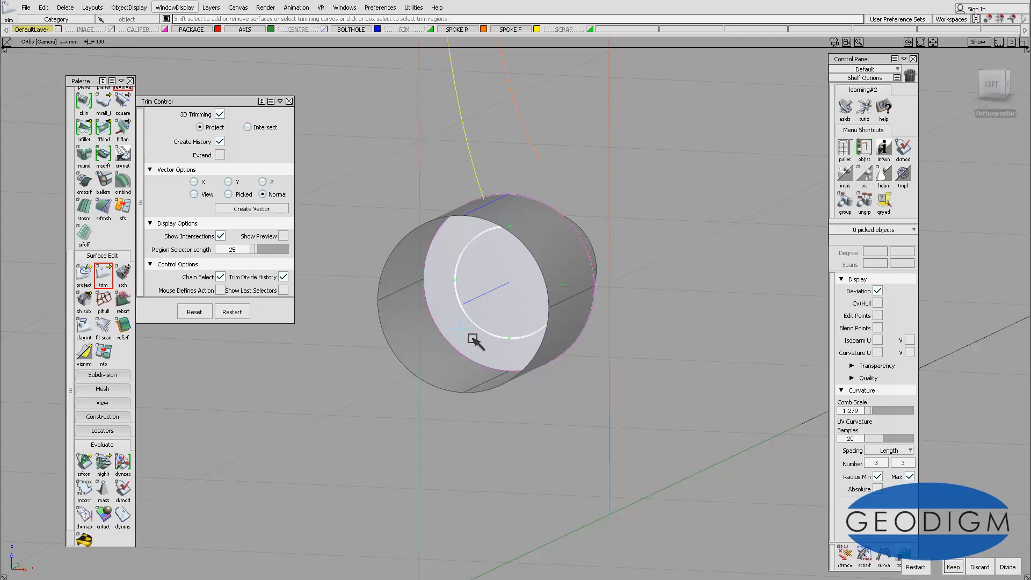
pyautogui.press('space')
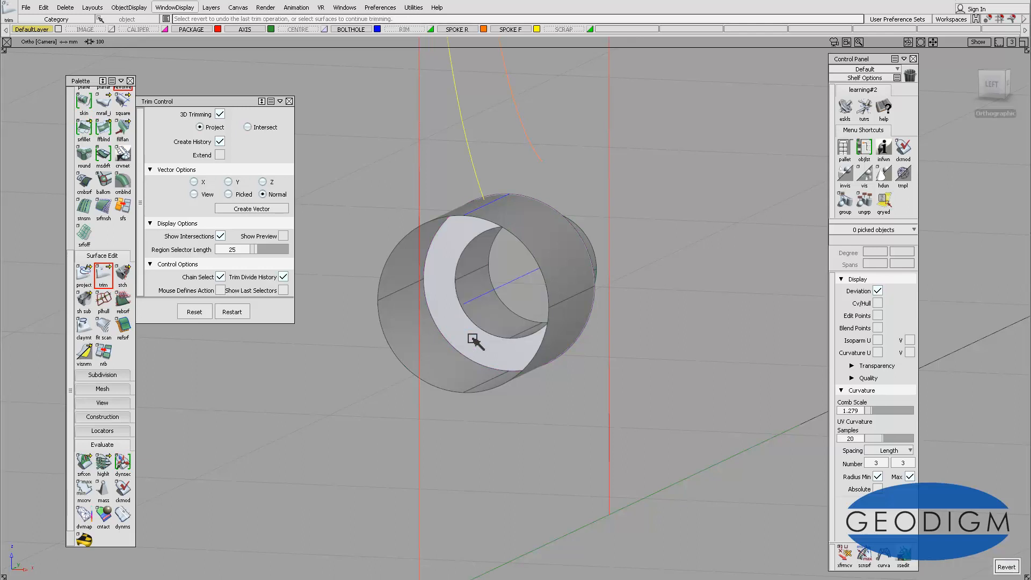
# Check G2 curvature continuity, spaced per span with persistent locators, along the four lengthwise seams of the 38 mm bore
pyautogui.keyDown('alt'); pyautogui.keyDown('shift'); pyautogui.moveTo(525, 367); pyautogui.dragTo(428, 337); pyautogui.keyUp('shift'); pyautogui.keyUp('alt')
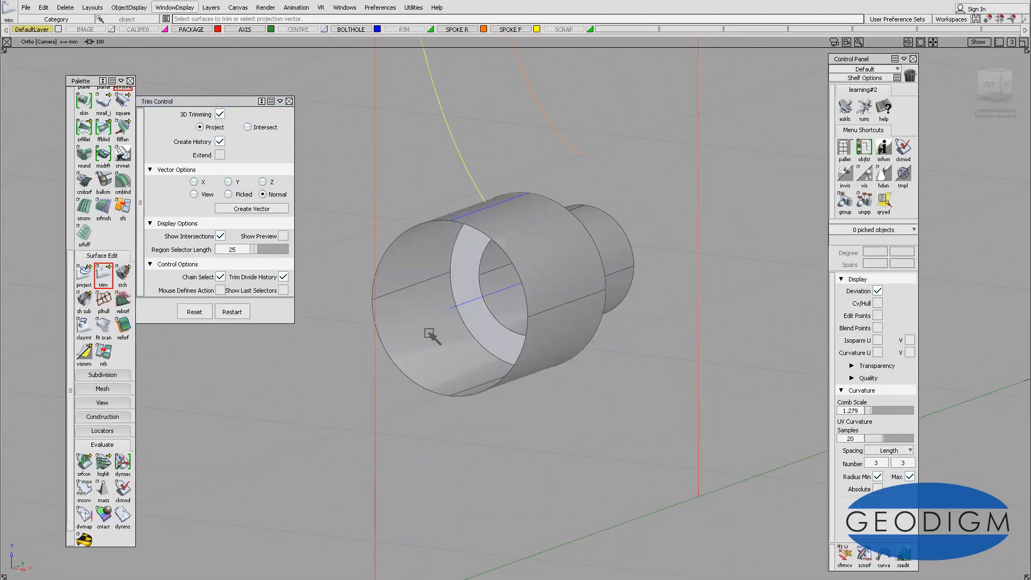
pyautogui.doubleClick(85, 467)
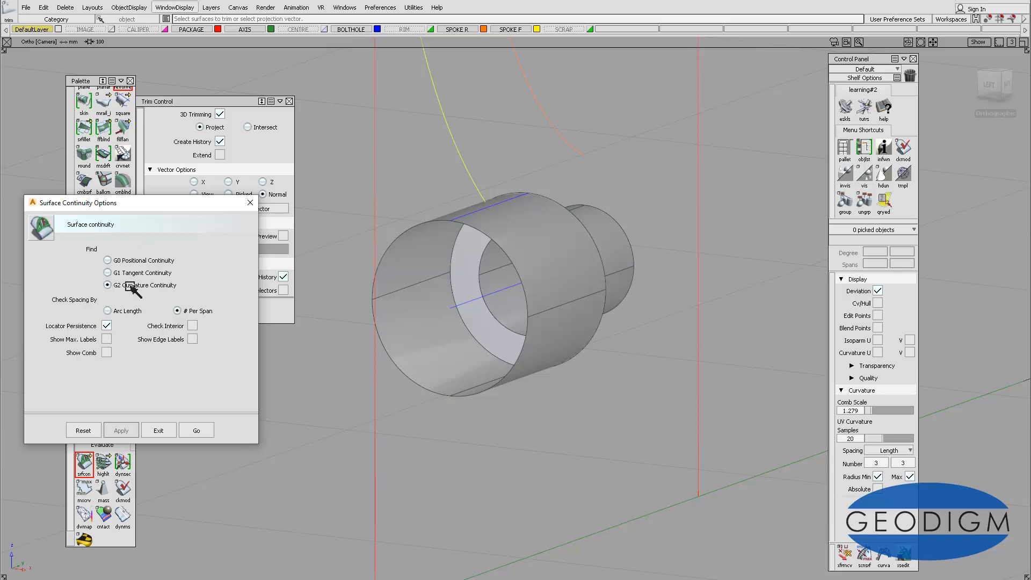
pyautogui.click(207, 430)
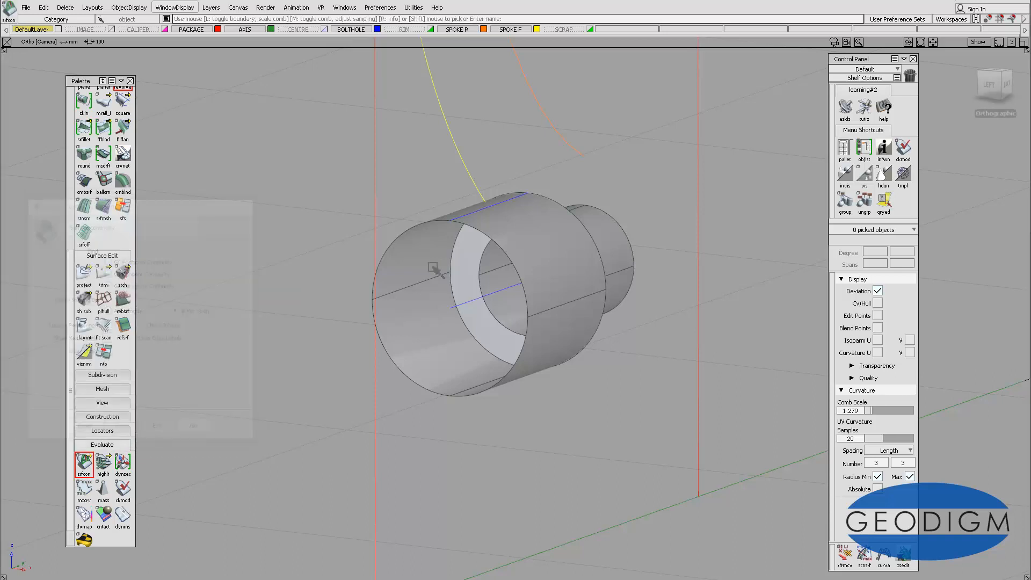
pyautogui.click(423, 283)
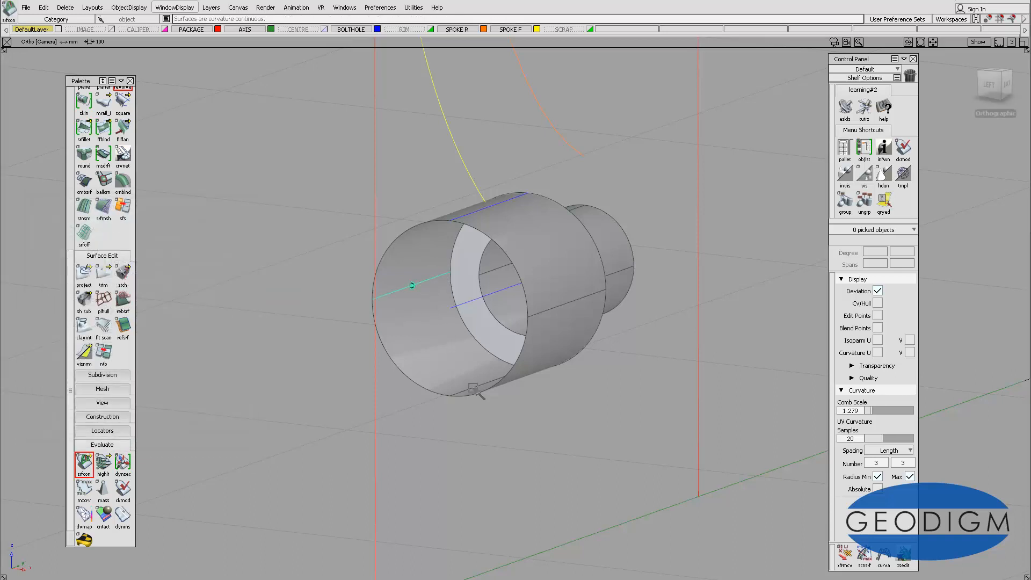
pyautogui.click(488, 381)
pyautogui.click(568, 304)
pyautogui.click(477, 216)
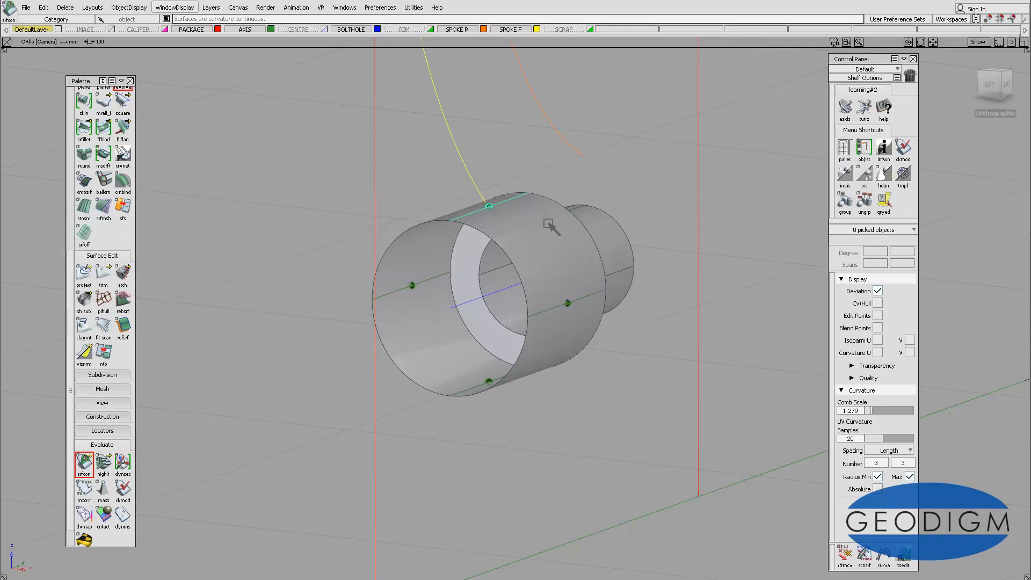
# Check G2 curvature continuity along the lengthwise seams of the 24 mm bore
pyautogui.keyDown('alt'); pyautogui.keyDown('shift'); pyautogui.moveTo(585, 227); pyautogui.dragTo(572, 237); pyautogui.keyUp('shift'); pyautogui.keyUp('alt')
pyautogui.click(587, 202)
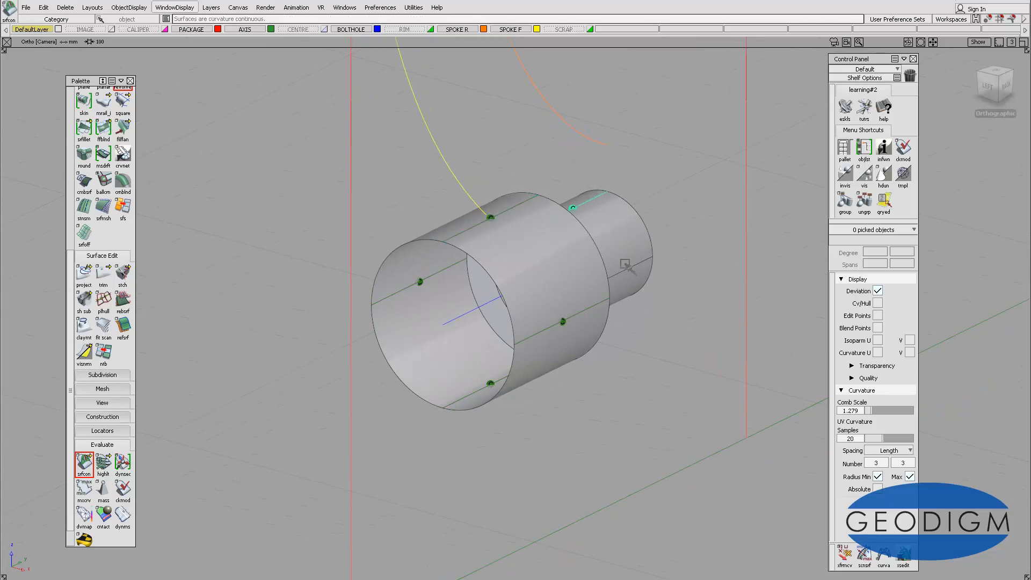
pyautogui.keyDown('alt'); pyautogui.keyDown('shift'); pyautogui.moveTo(625, 272); pyautogui.dragTo(612, 223); pyautogui.keyUp('shift'); pyautogui.keyUp('alt')
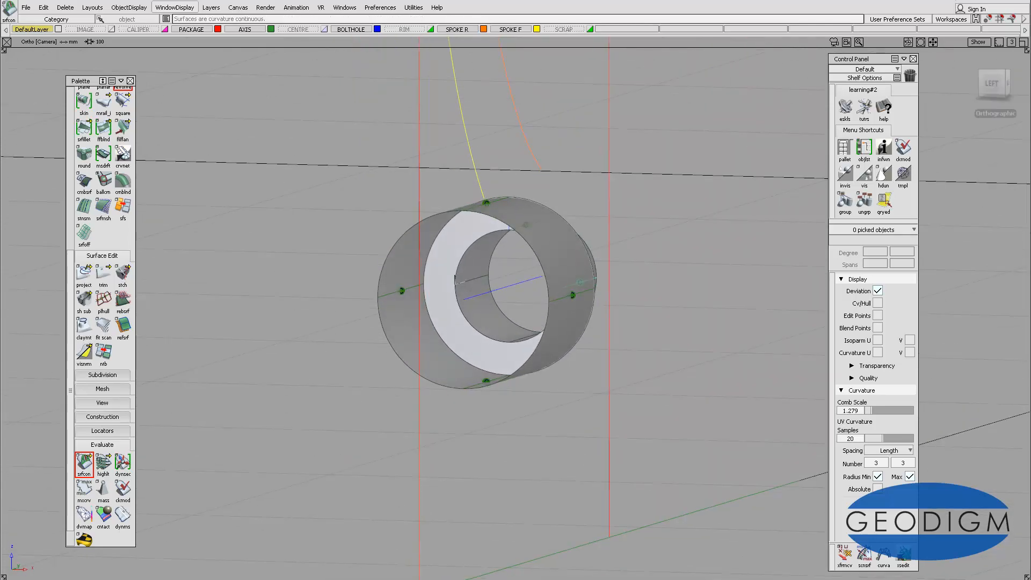
pyautogui.keyDown('alt'); pyautogui.keyDown('shift'); pyautogui.moveTo(473, 280); pyautogui.dragTo(515, 301); pyautogui.keyUp('shift'); pyautogui.keyUp('alt')
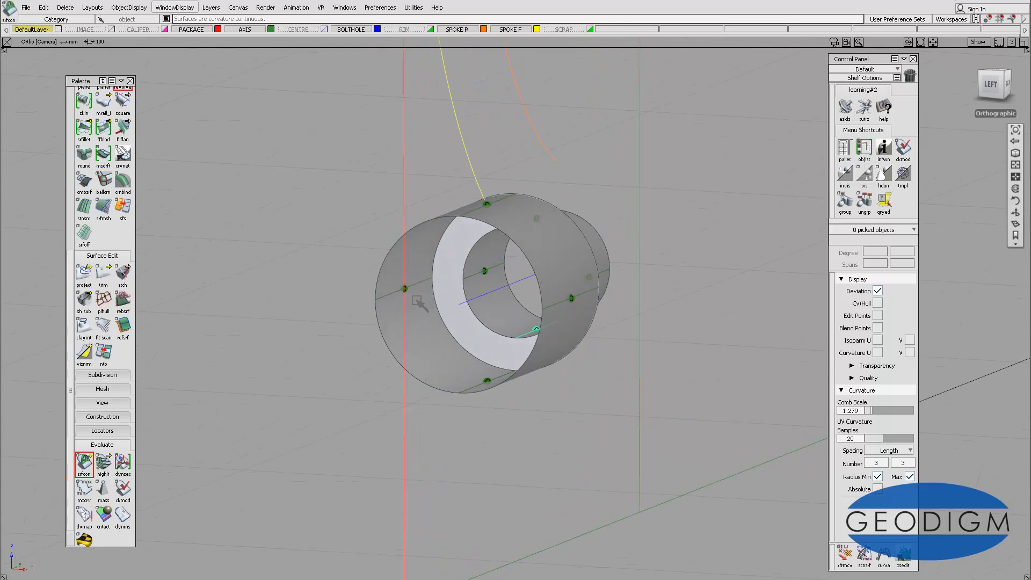
# Check G0 positional continuity along the ring's outer edge with the 38 mm bore and inner edge with the 24 mm bore
pyautogui.doubleClick(85, 463)
pyautogui.click(108, 248)
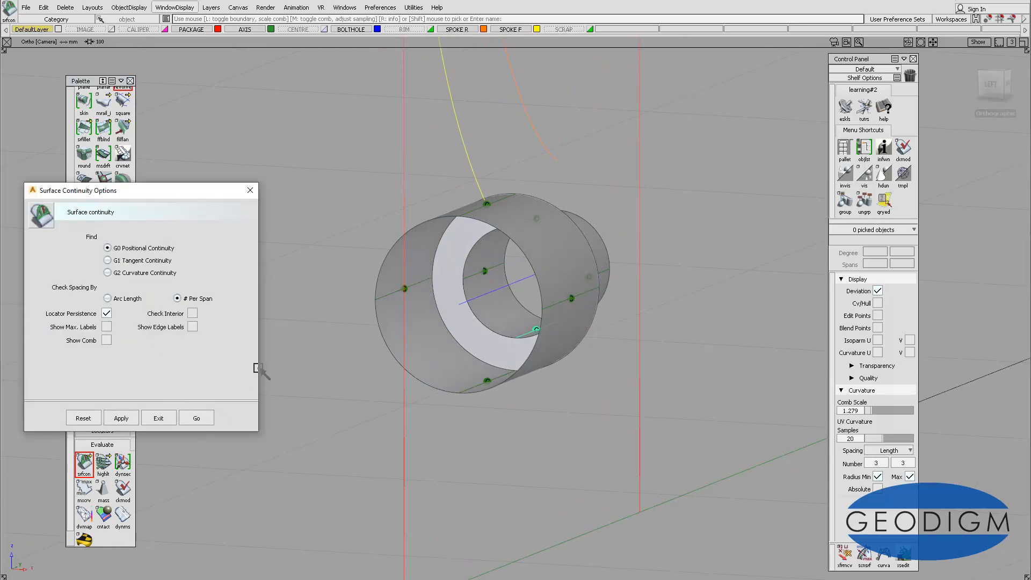
pyautogui.click(199, 417)
pyautogui.click(444, 317)
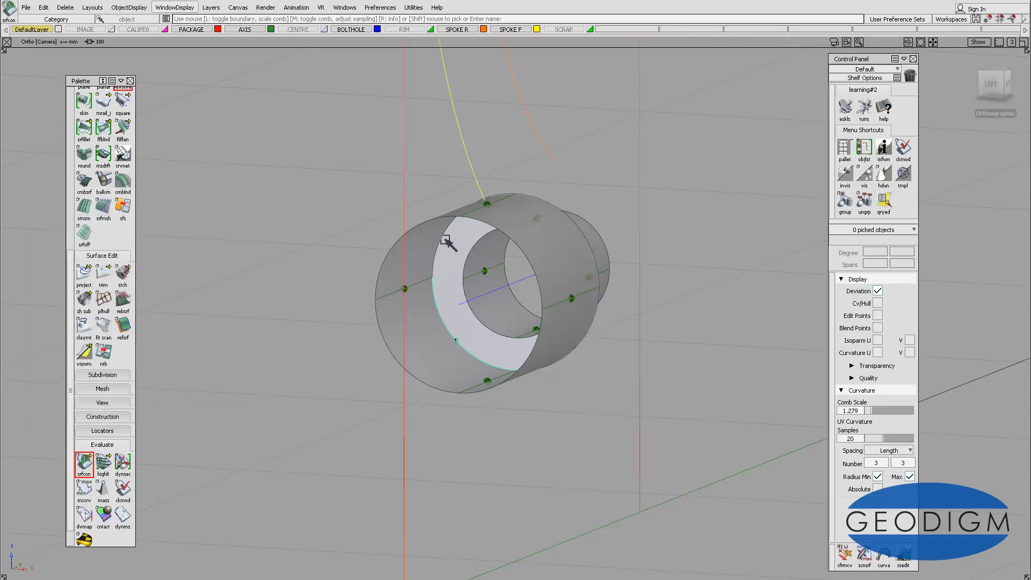
pyautogui.click(477, 241)
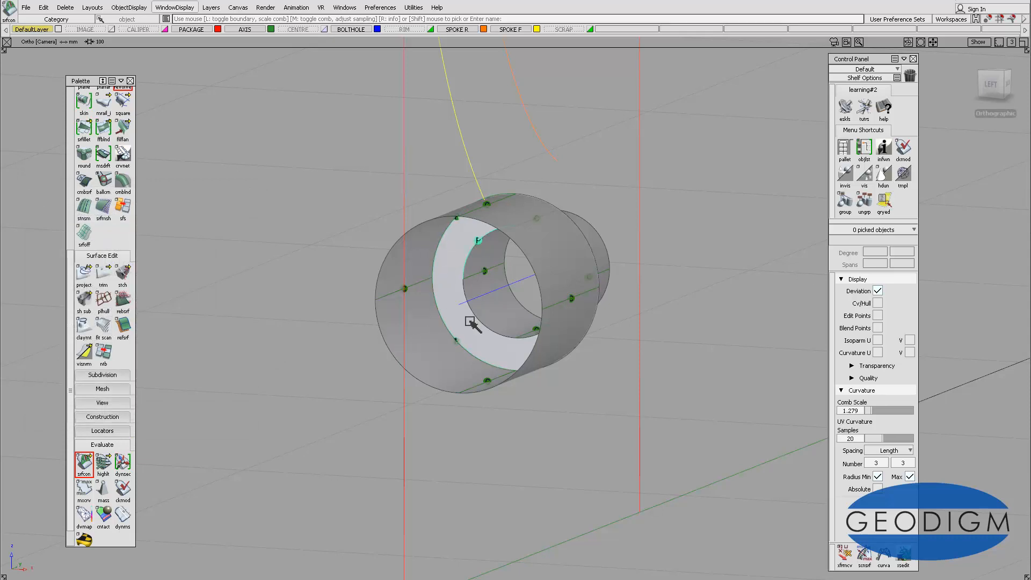
pyautogui.click(484, 325)
pyautogui.keyDown('alt'); pyautogui.keyDown('shift'); pyautogui.moveTo(494, 262); pyautogui.dragTo(632, 241); pyautogui.keyUp('shift'); pyautogui.keyUp('alt')
pyautogui.click(525, 270)
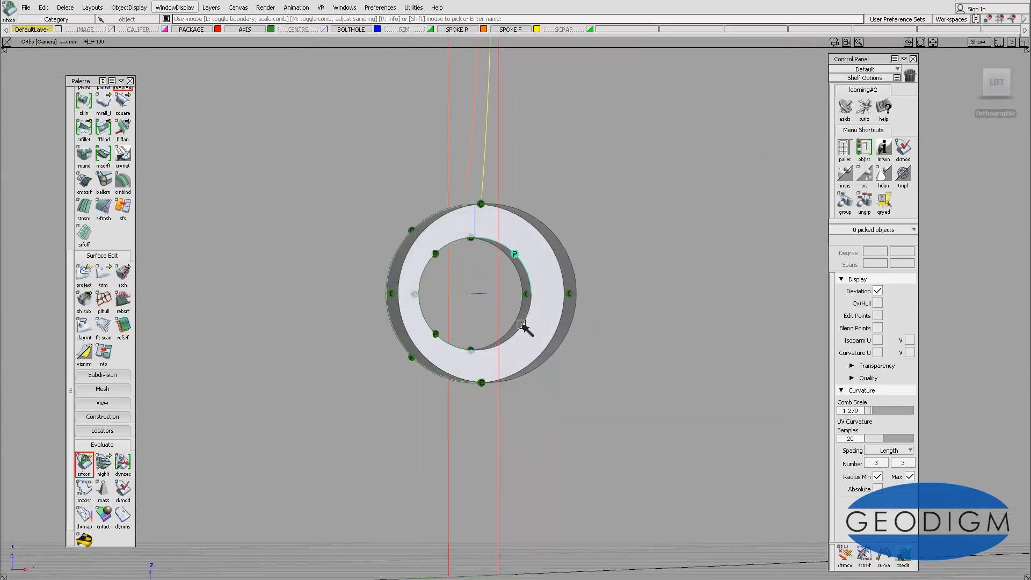
pyautogui.keyDown('alt'); pyautogui.keyDown('shift'); pyautogui.moveTo(520, 325); pyautogui.dragTo(527, 258); pyautogui.keyUp('shift'); pyautogui.keyUp('alt')
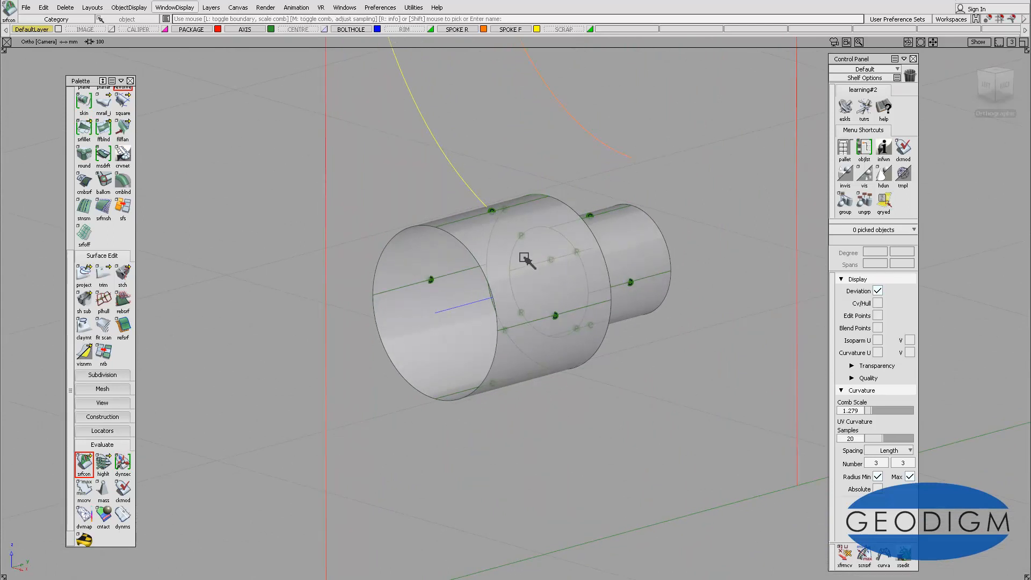